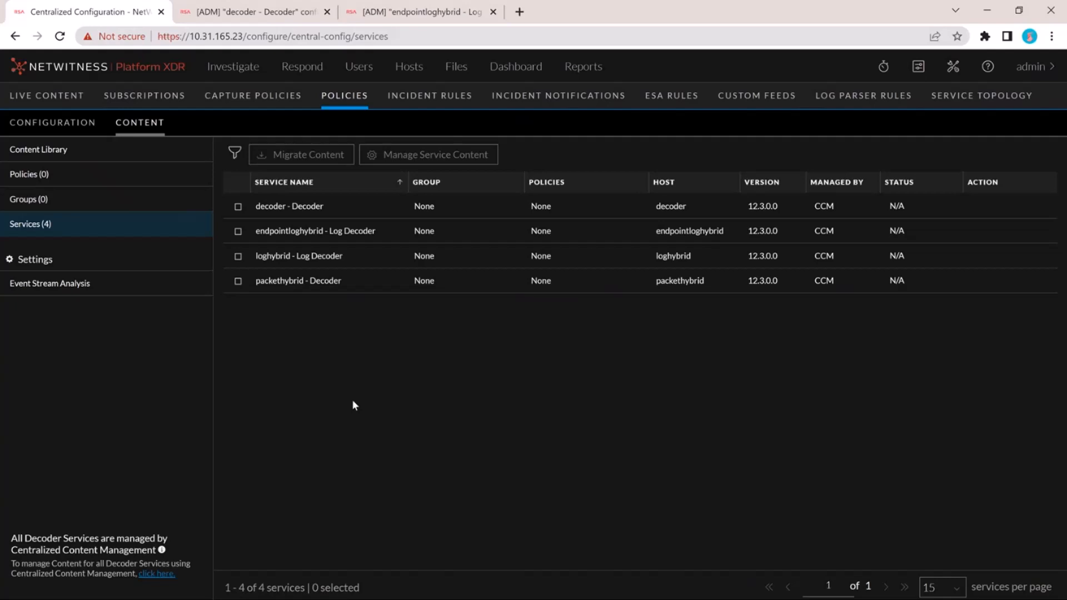
- Migrate content from the decoder and packethybrid Decoder services, creating a policy and group for each service
left_click(238, 207)
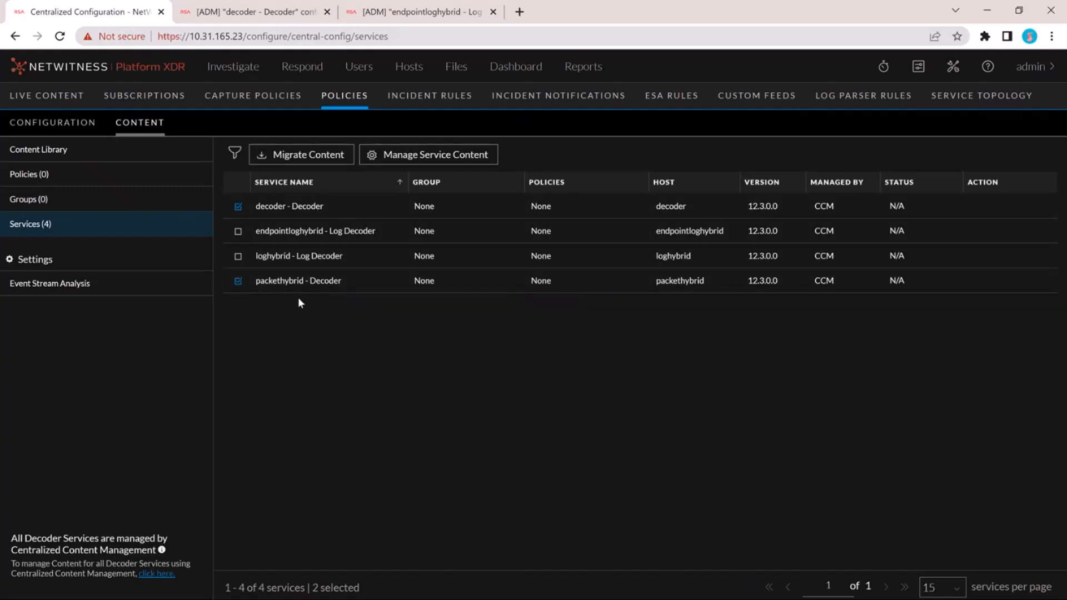
left_click(311, 157)
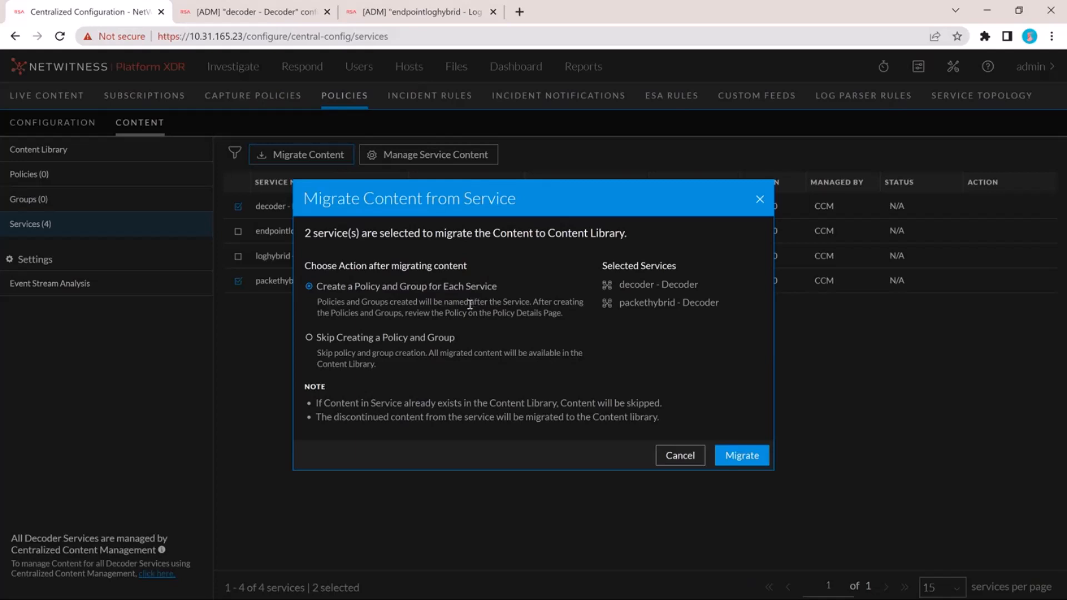
left_click(351, 339)
left_click(410, 287)
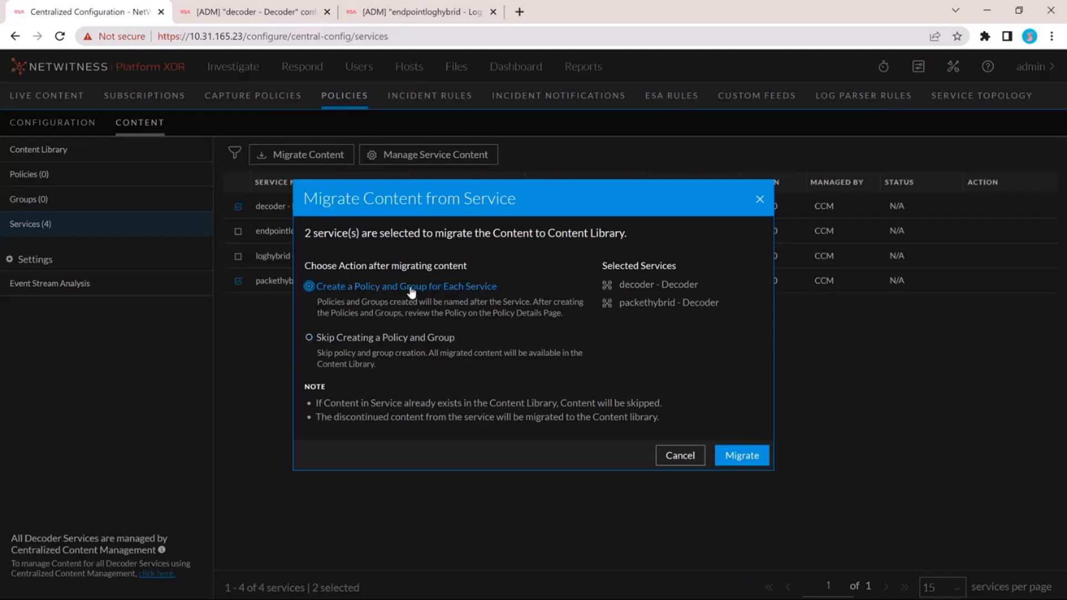
left_click(742, 455)
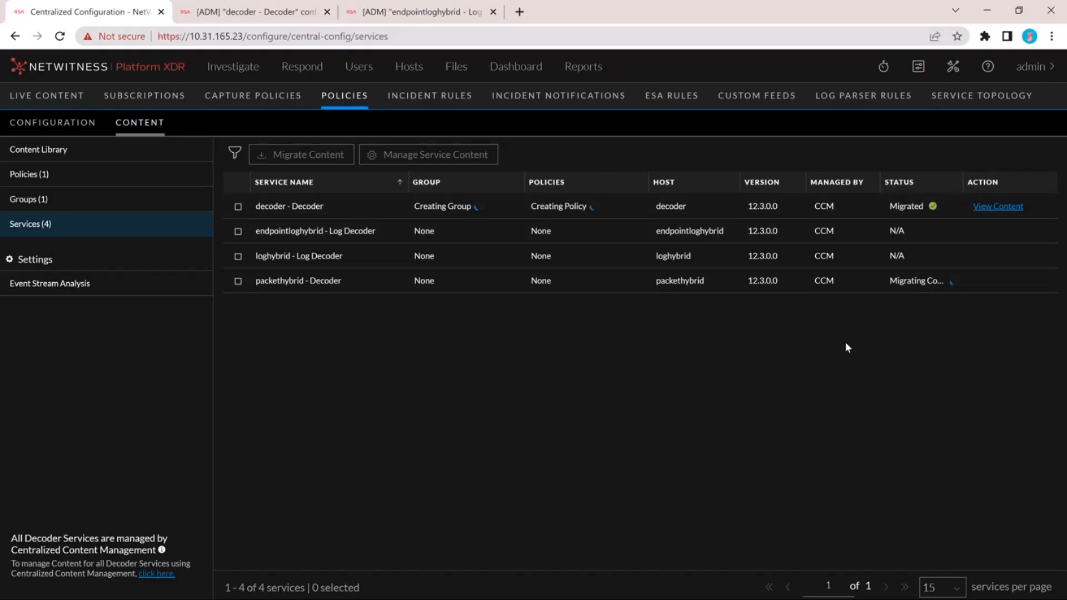
- Compare the content migrated from decoder - Decoder with the application and network rules in that service's own configuration
left_click(993, 209)
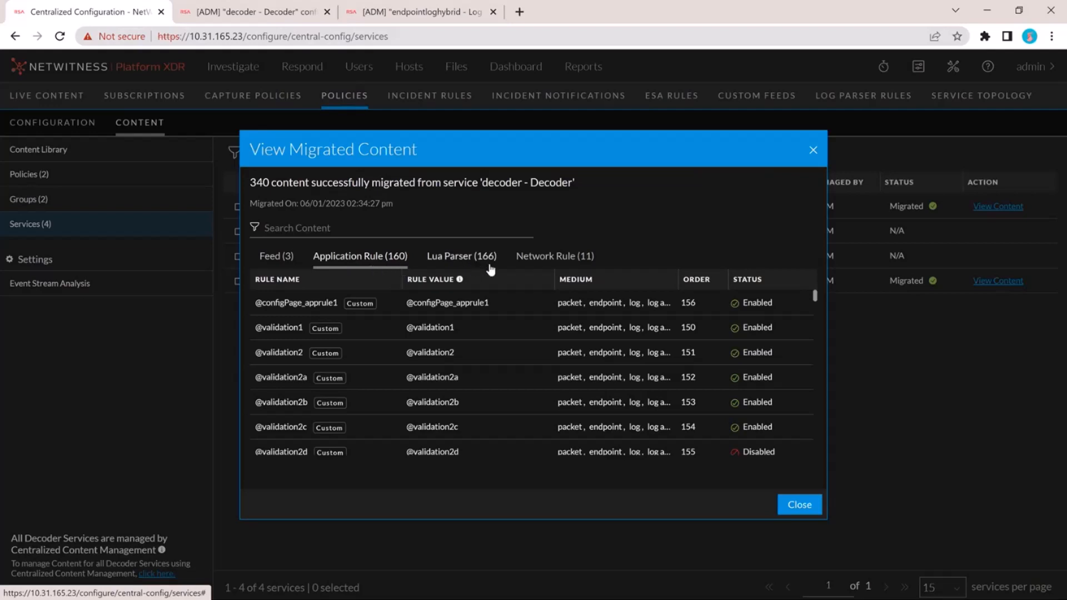
left_click(556, 259)
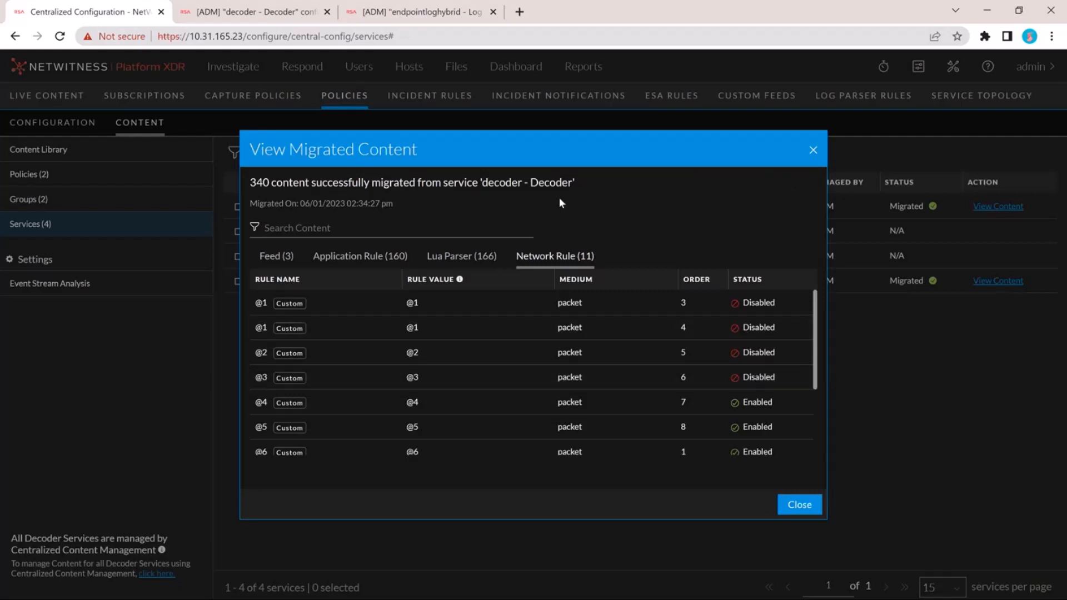
left_click(243, 12)
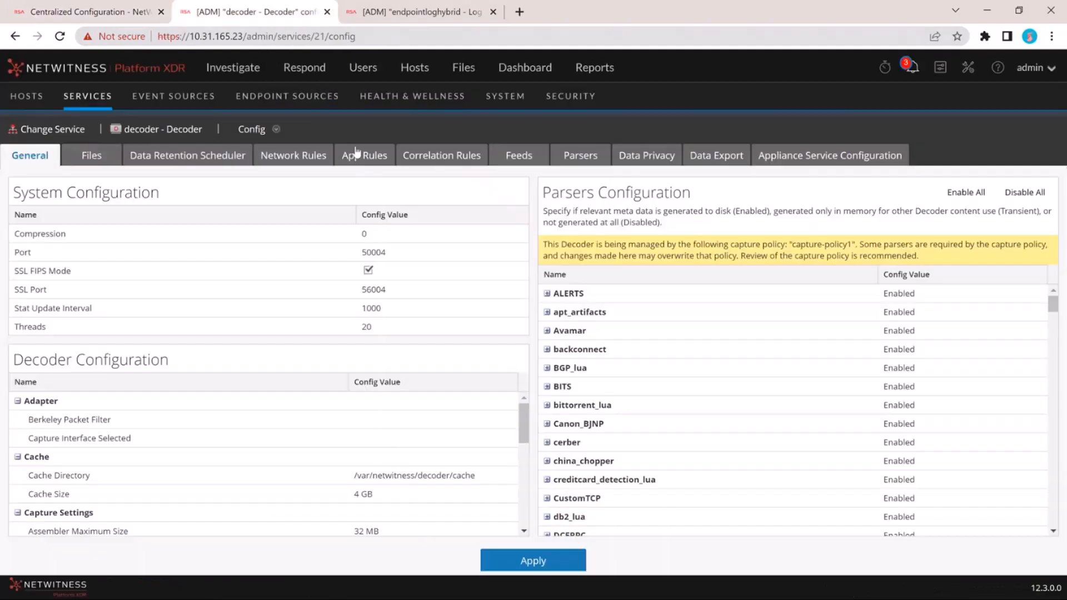
left_click(364, 157)
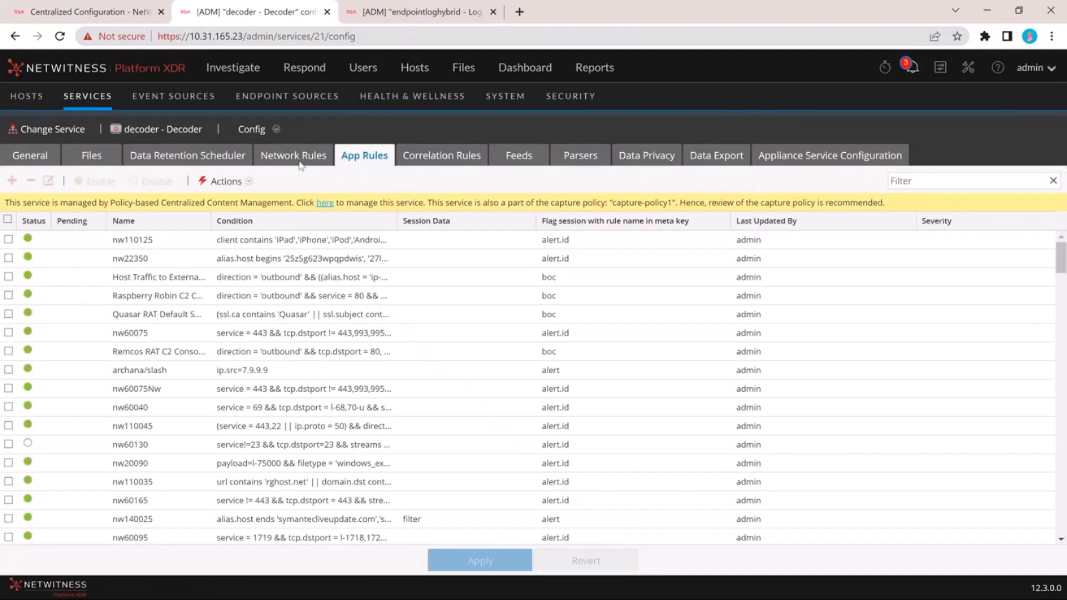
left_click(299, 161)
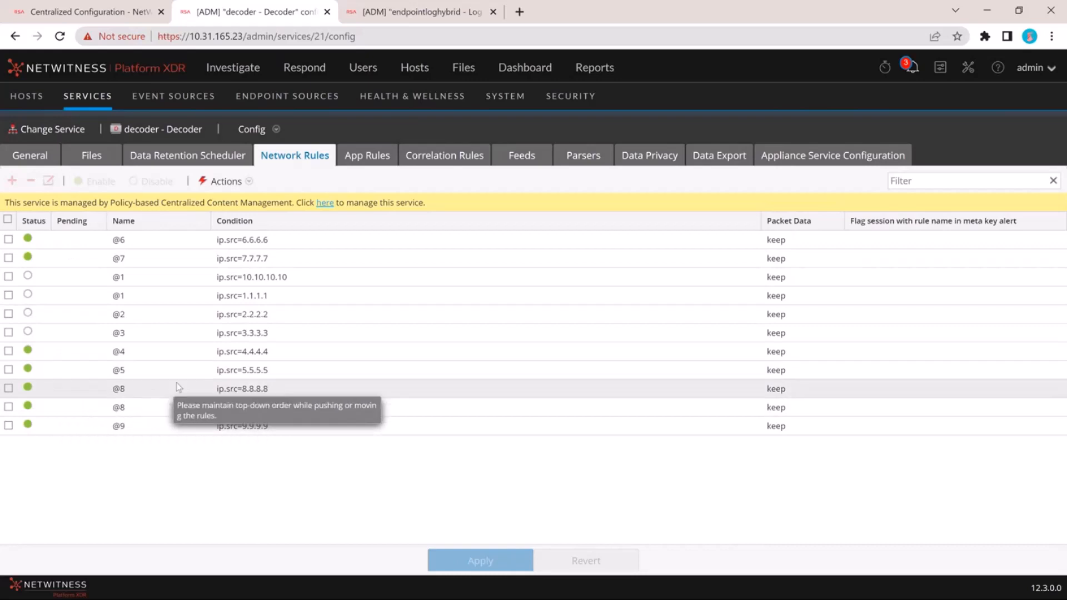
left_click(105, 10)
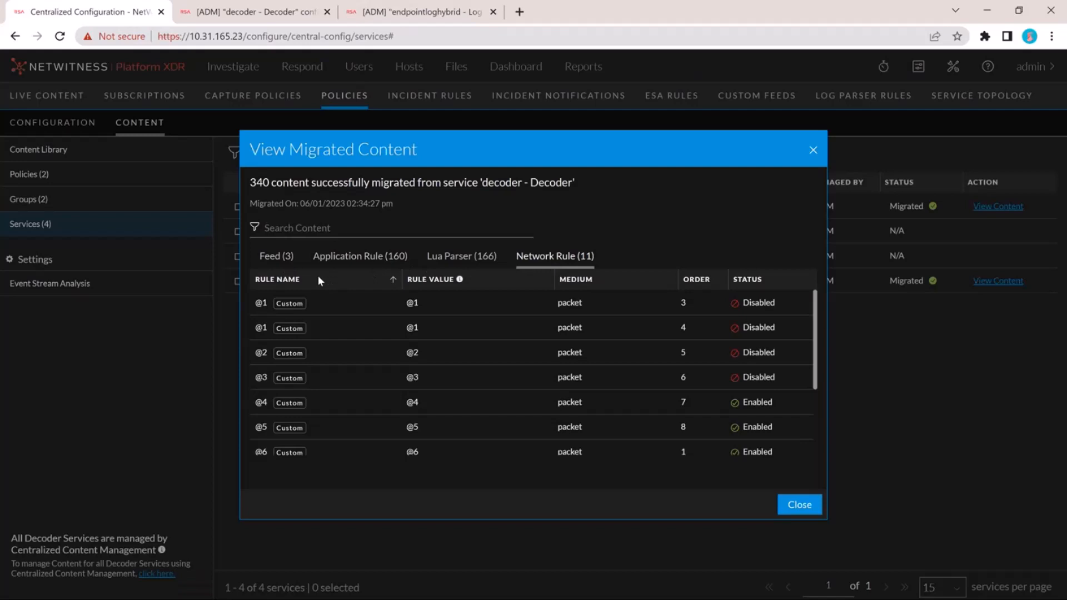
left_click(804, 512)
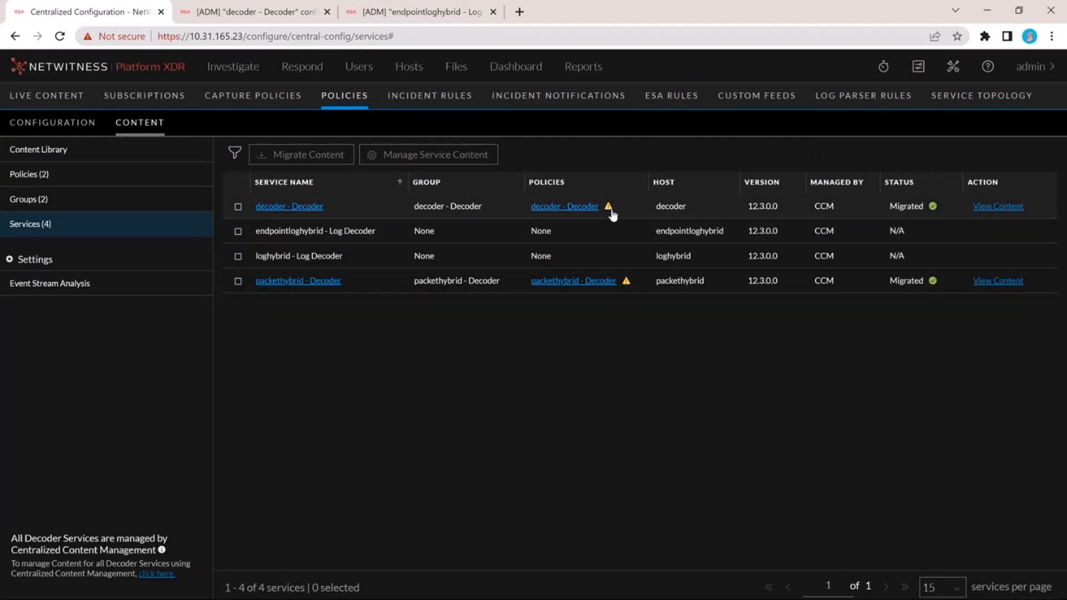
- Review the selected content of the decoder - Decoder policy in the policy editor, leaving without saving
mouse_move(610, 211)
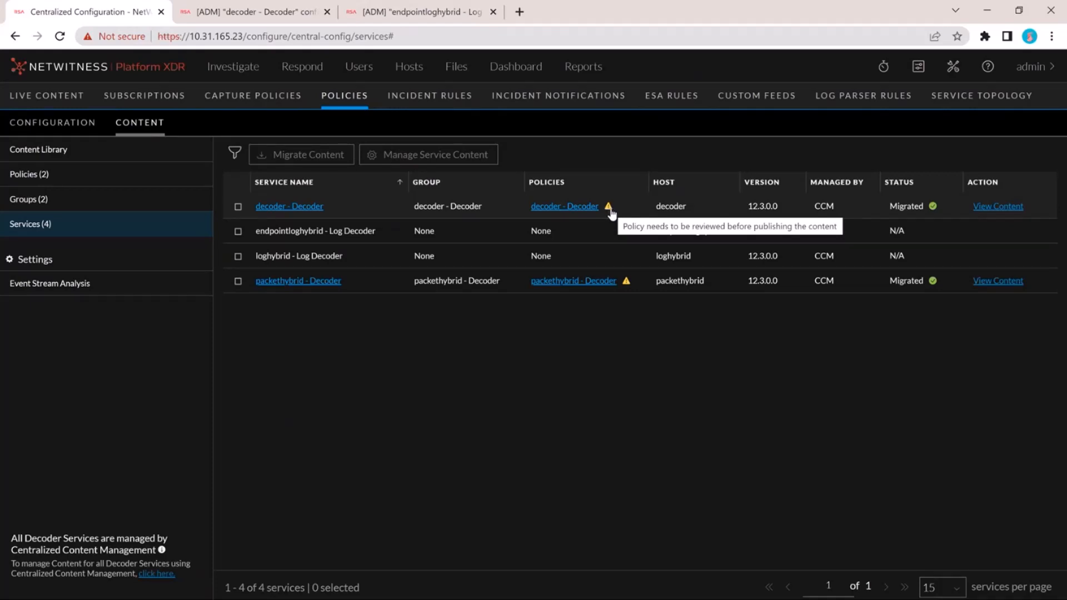
left_click(122, 179)
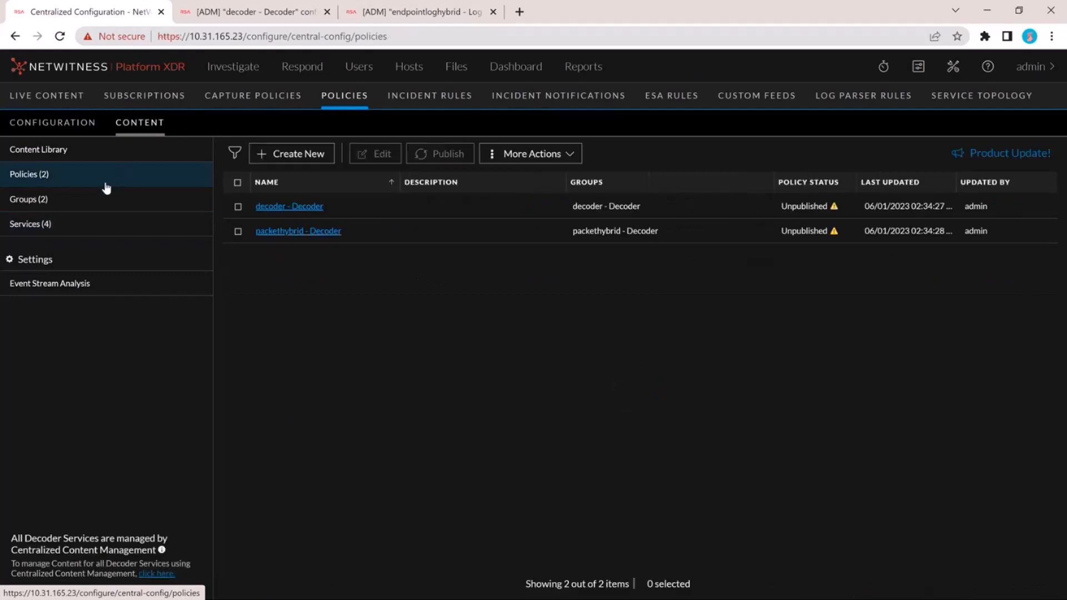
left_click(237, 207)
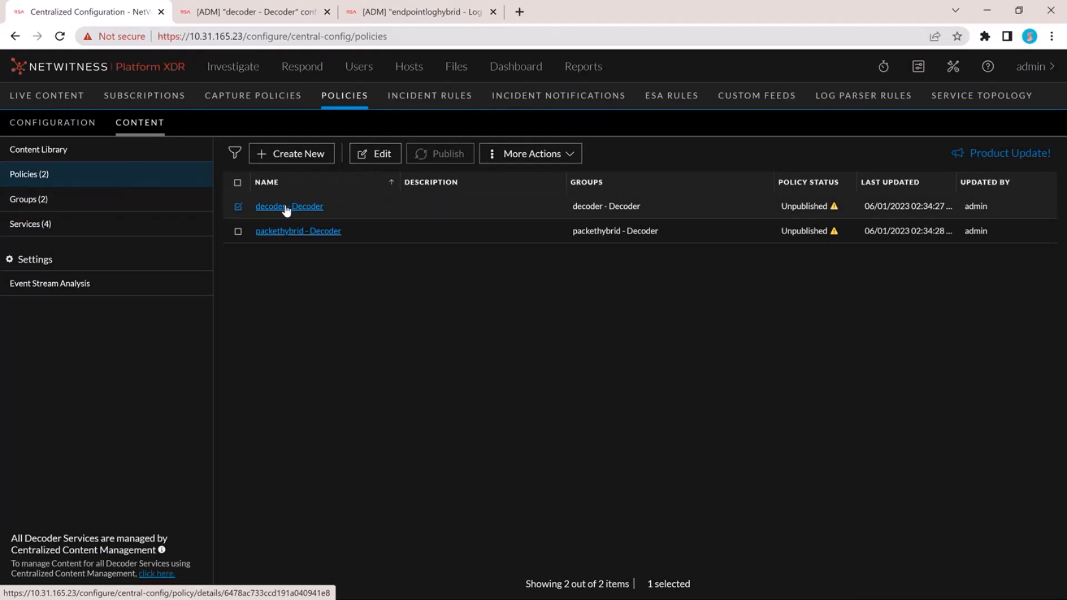
left_click(373, 155)
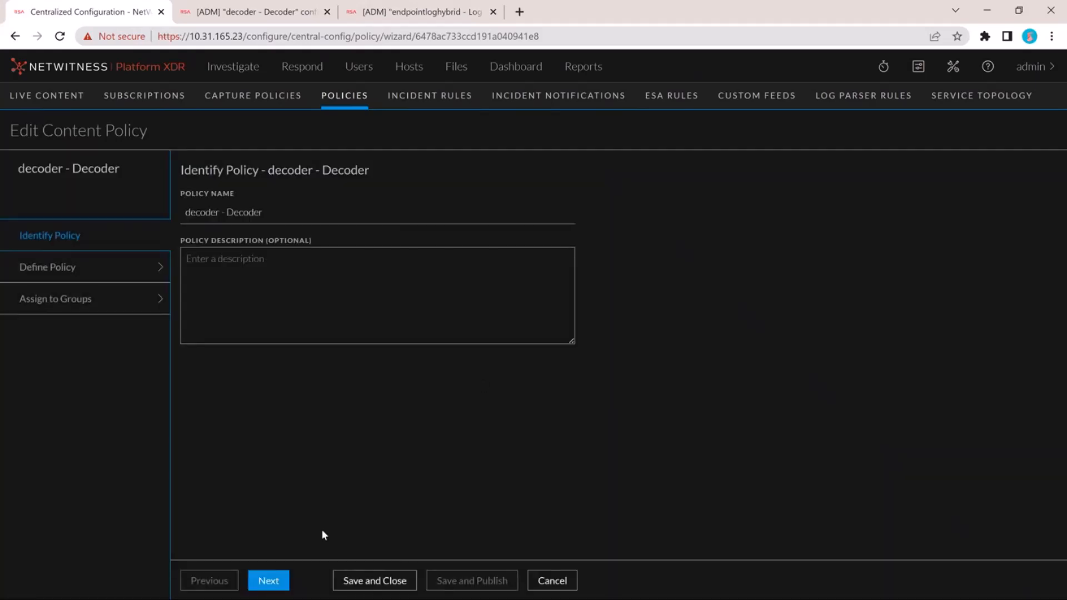
left_click(276, 581)
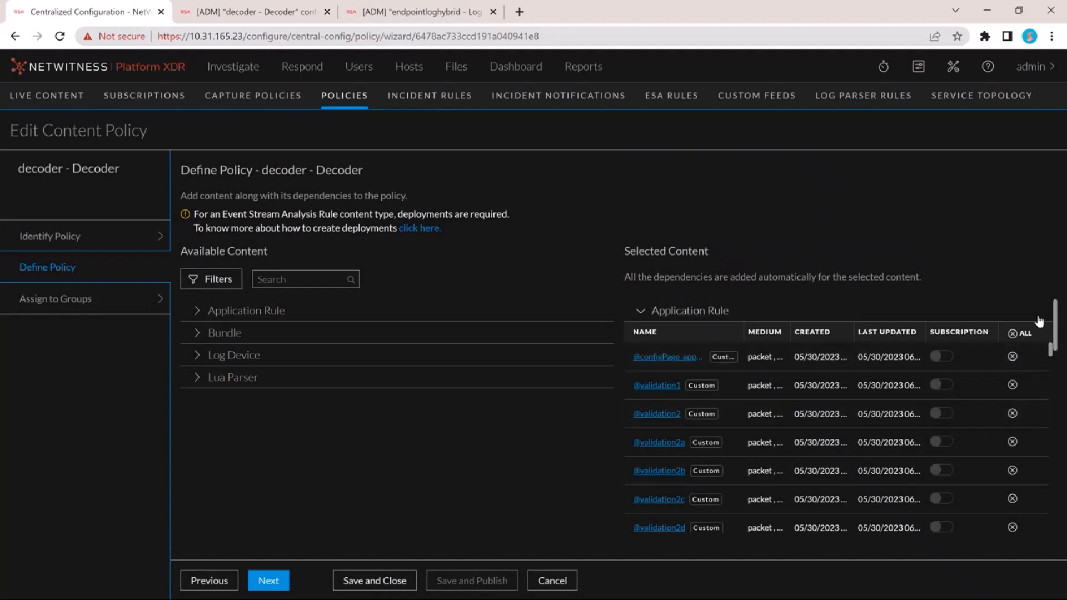
left_click_drag(1056, 325, 1061, 510)
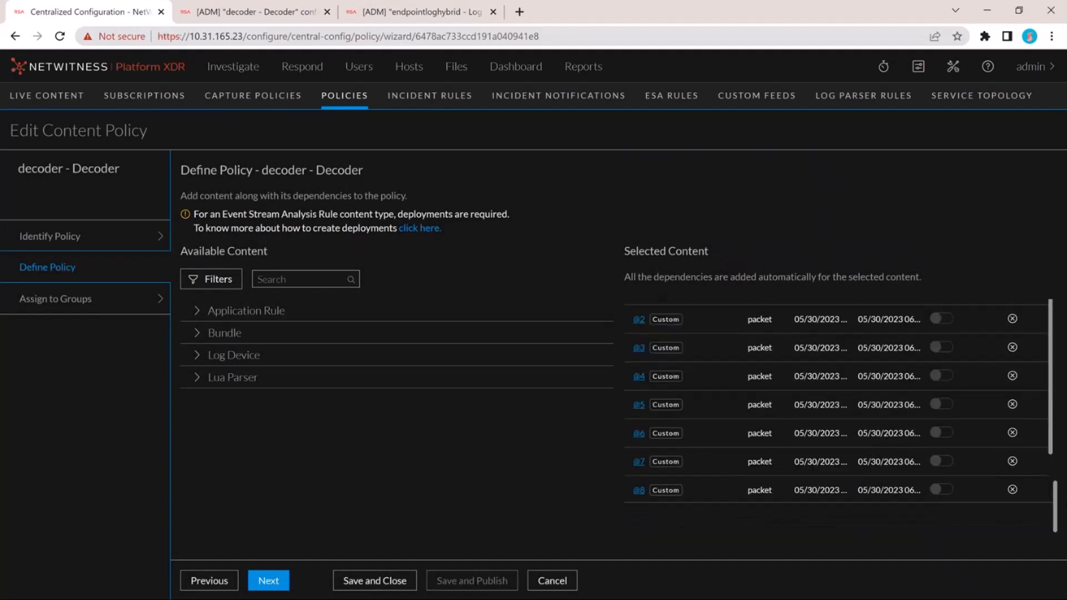
left_click(548, 580)
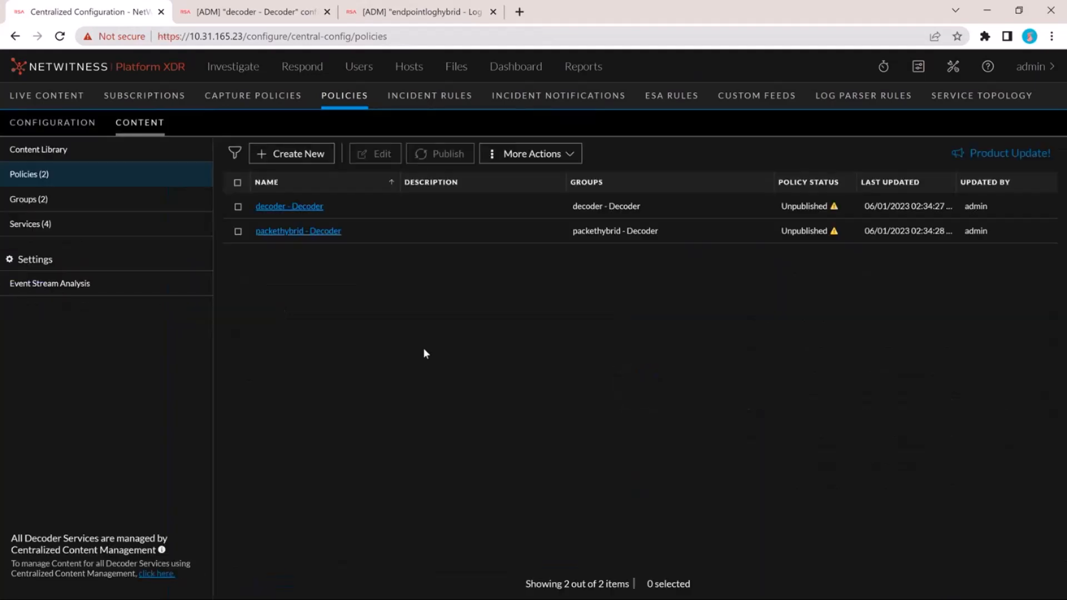
- Inspect the details of the decoder - Decoder policy from the policy list, and return to the services list
left_click(275, 207)
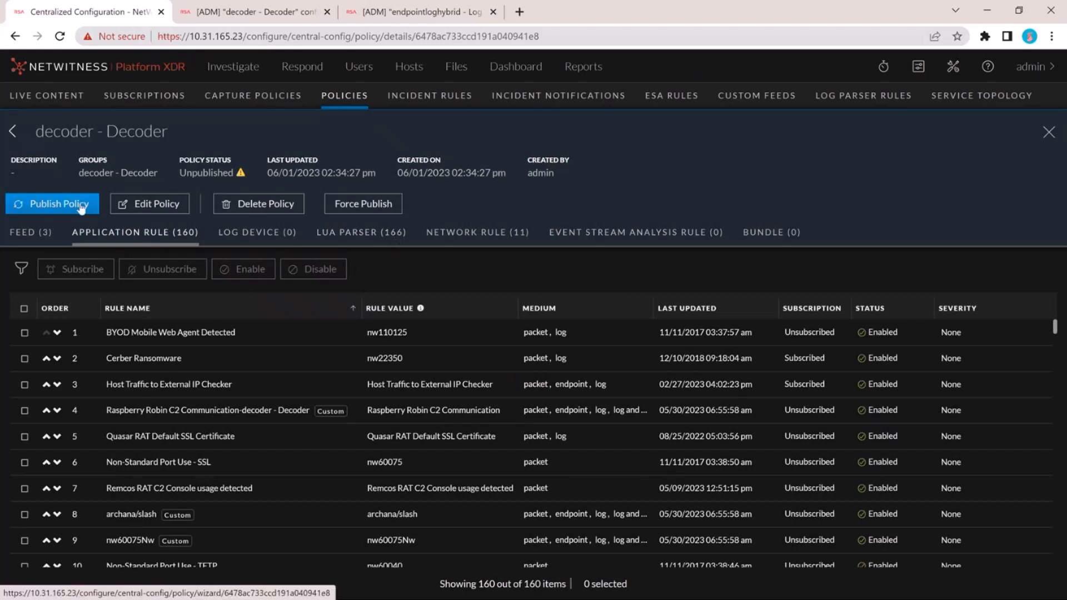
left_click(13, 134)
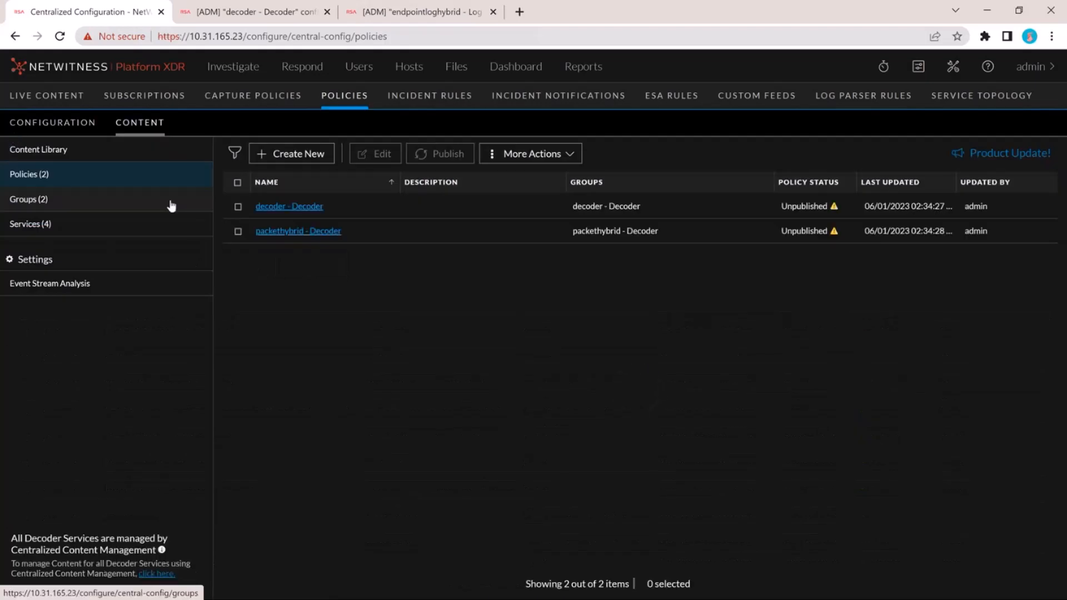
left_click(131, 235)
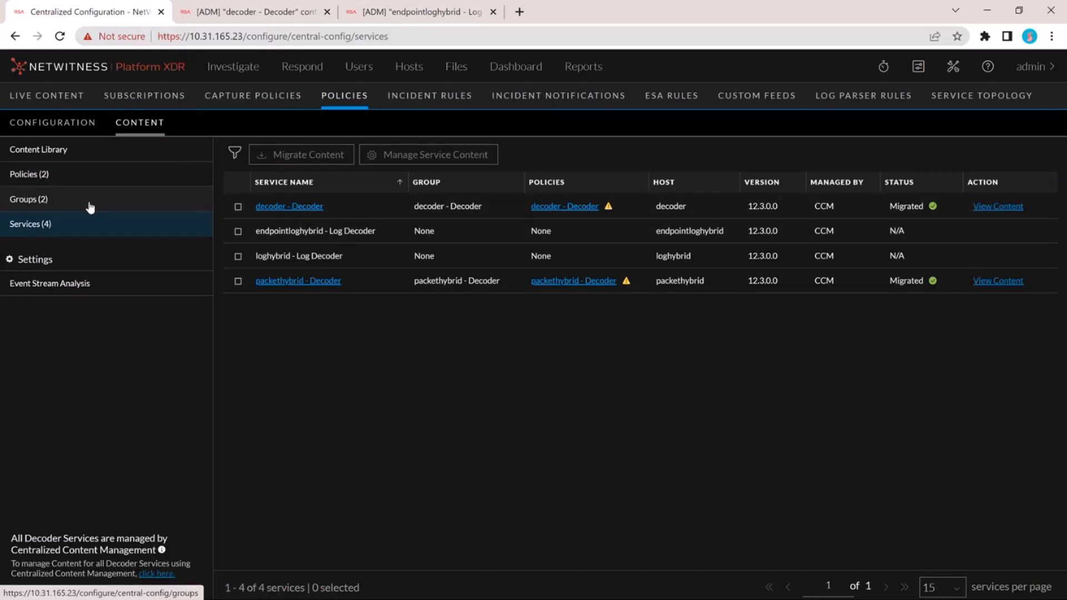
- Check the policies and groups created by the migration, and return to the services list
left_click(74, 174)
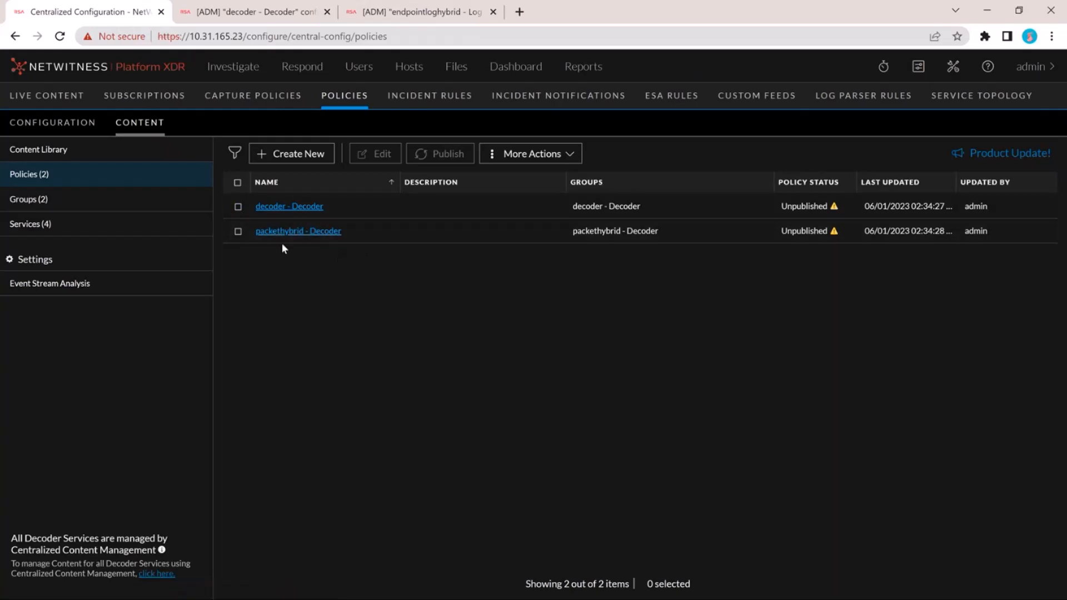
left_click(100, 201)
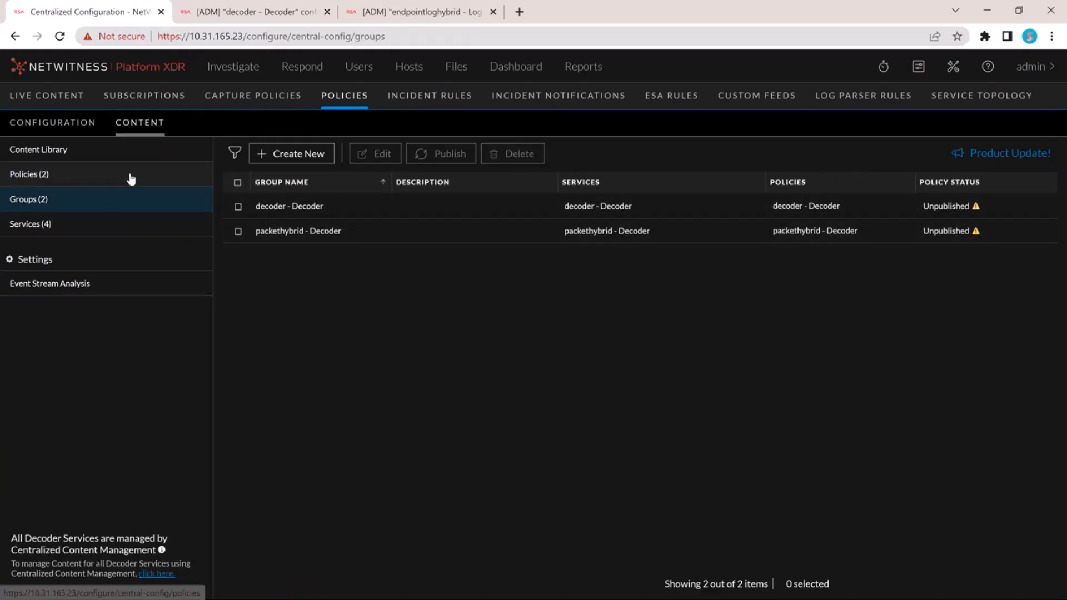
left_click(88, 227)
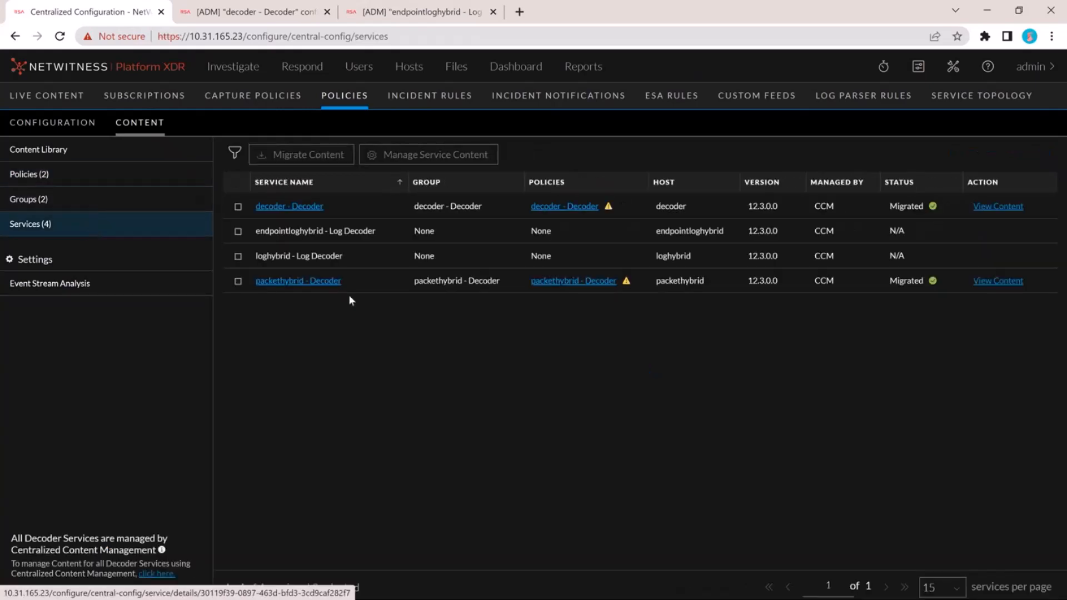
- View the policy assigned to the decoder service from the services list, and return to that list
left_click(566, 213)
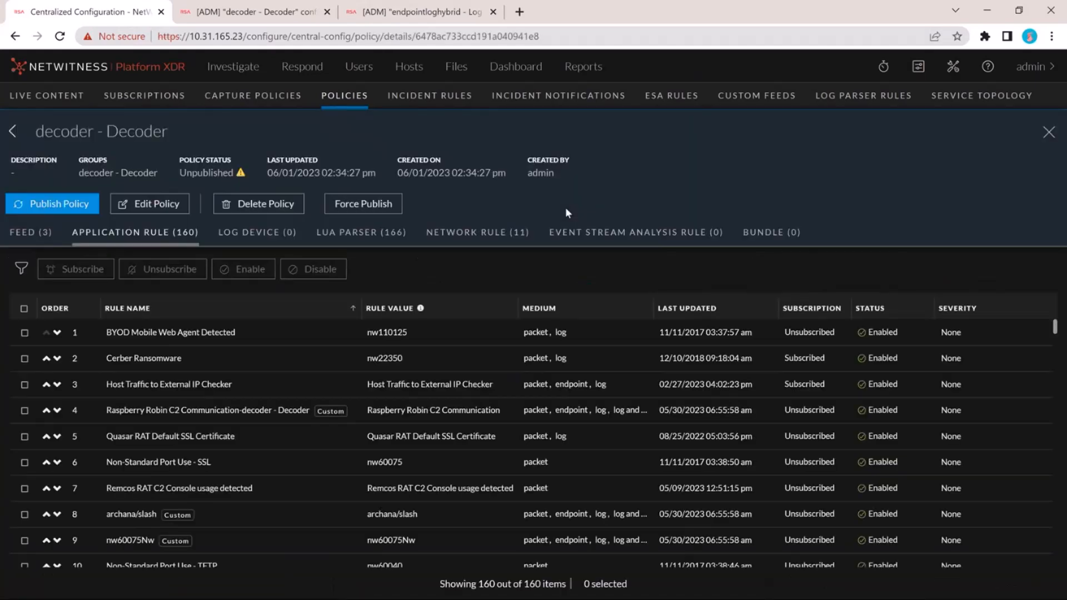
left_click(14, 133)
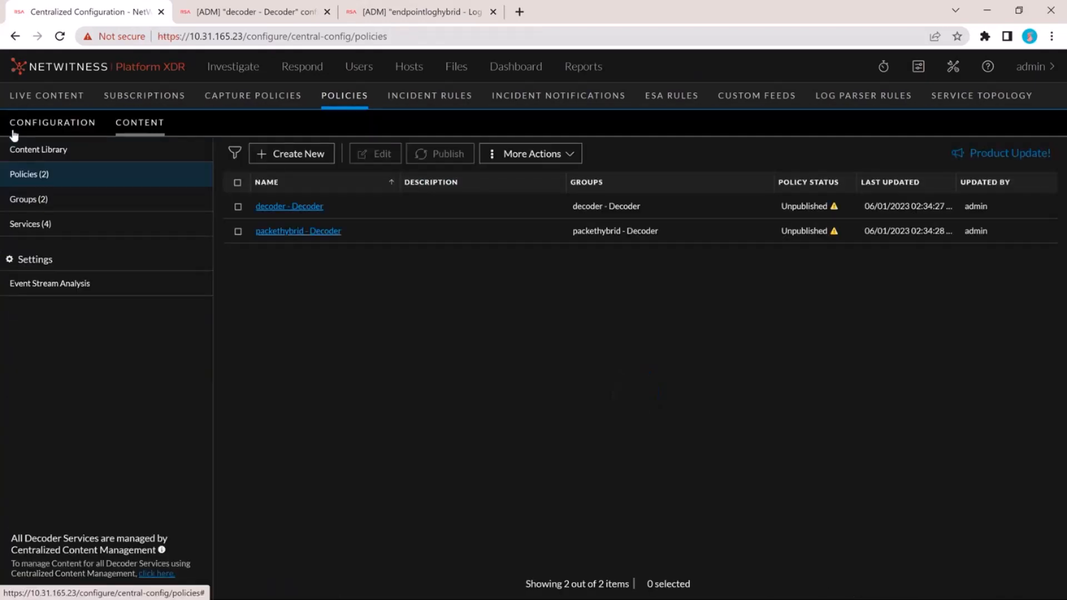
left_click(62, 225)
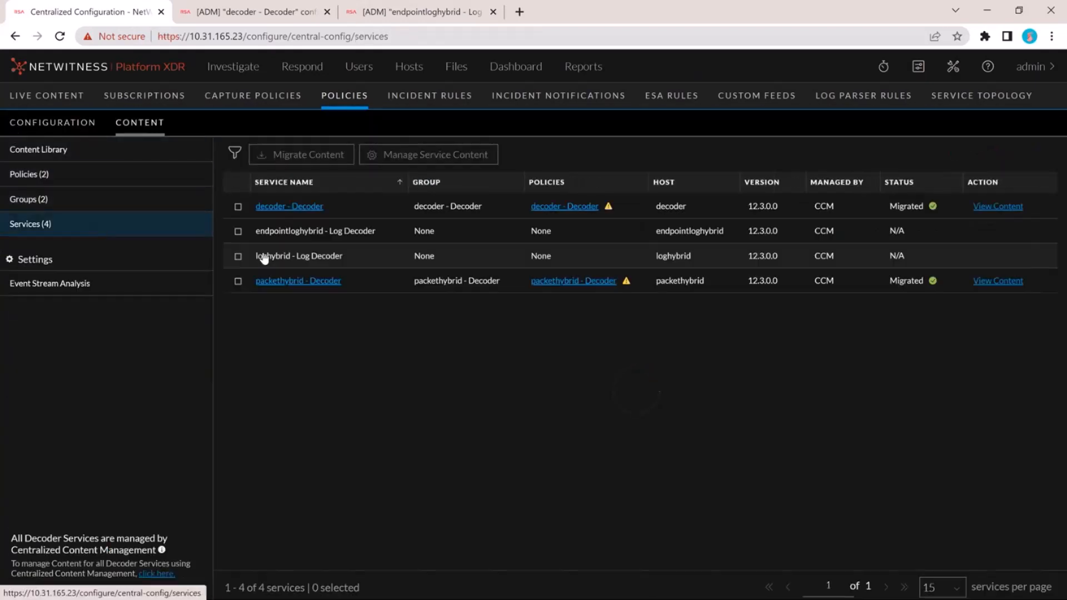
- Review the decoder service's details, and check the services-per-page options of the services list
left_click(304, 213)
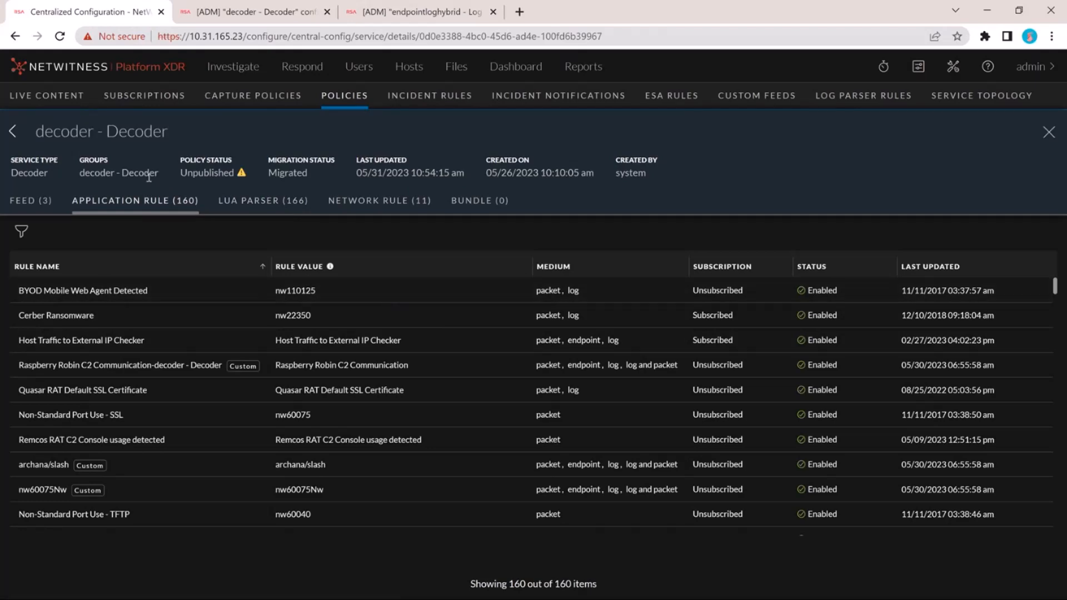
left_click(13, 132)
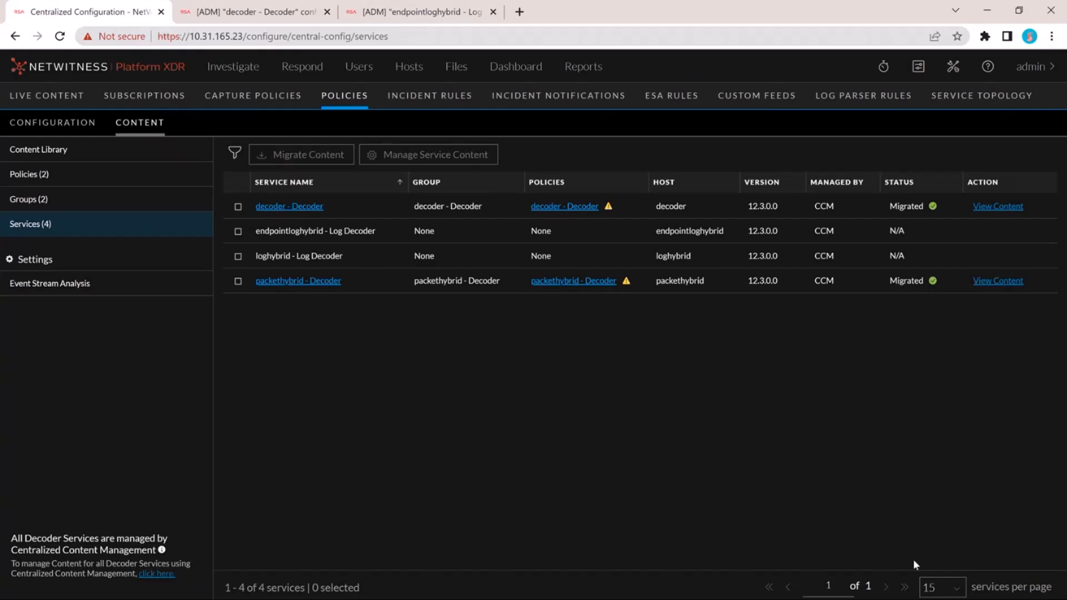
left_click(956, 588)
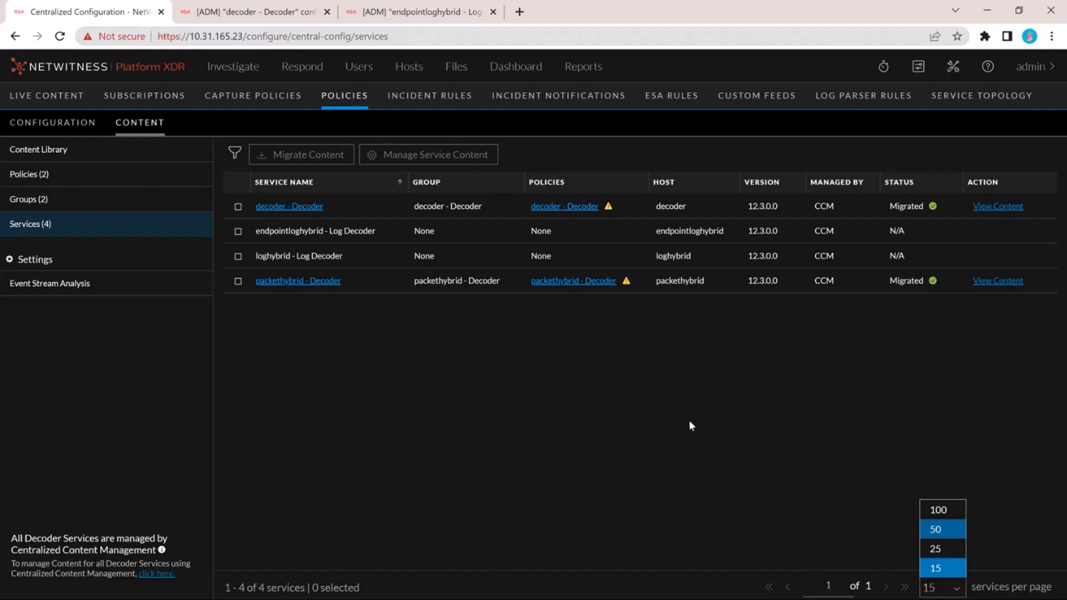
left_click(323, 392)
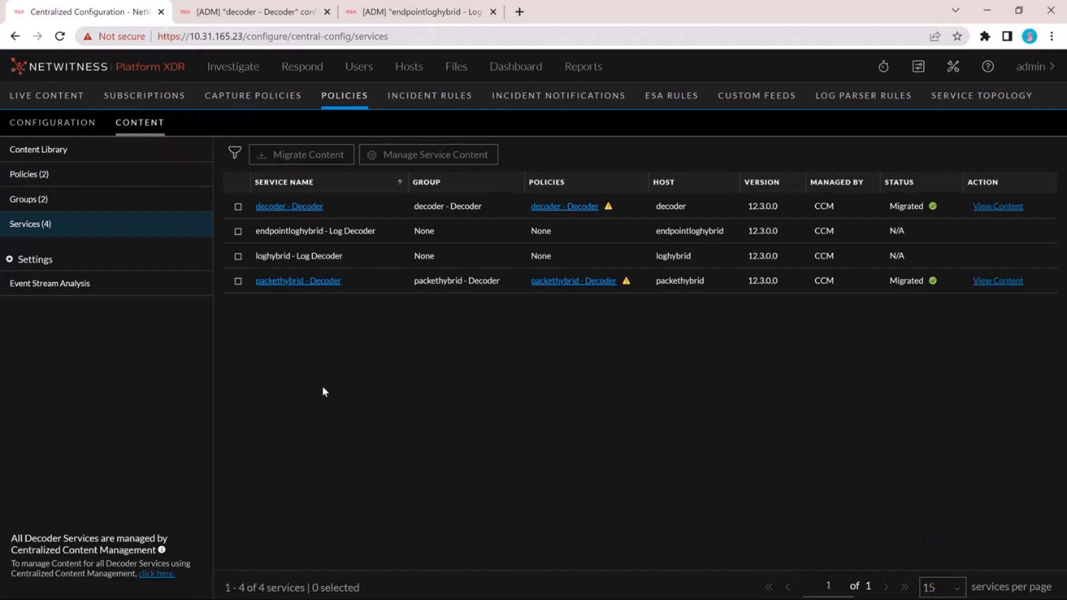
- Filter the services list to service names that contain "log"
left_click(235, 157)
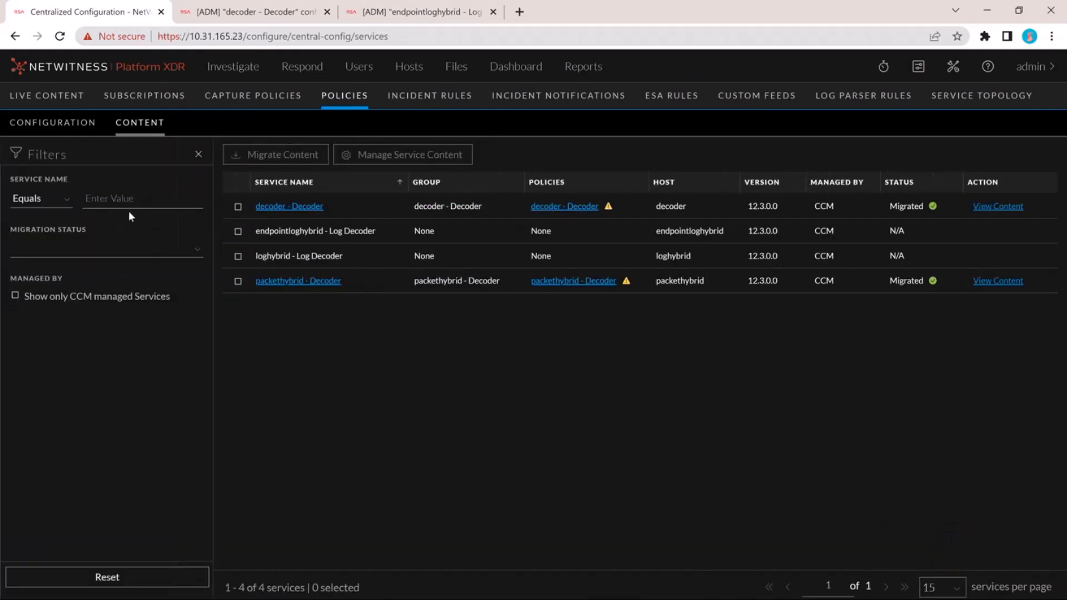
left_click(66, 202)
left_click(40, 238)
left_click(140, 205)
type("log")
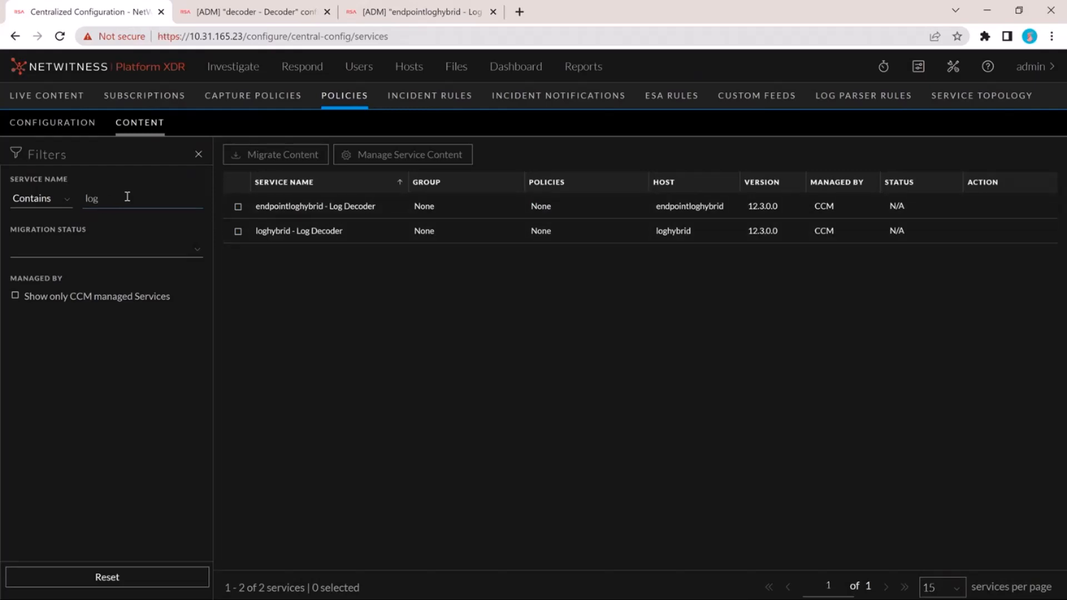
- Clear the value from the service name filter
key("BackSpace")
key("BackSpace")
key("BackSpace")
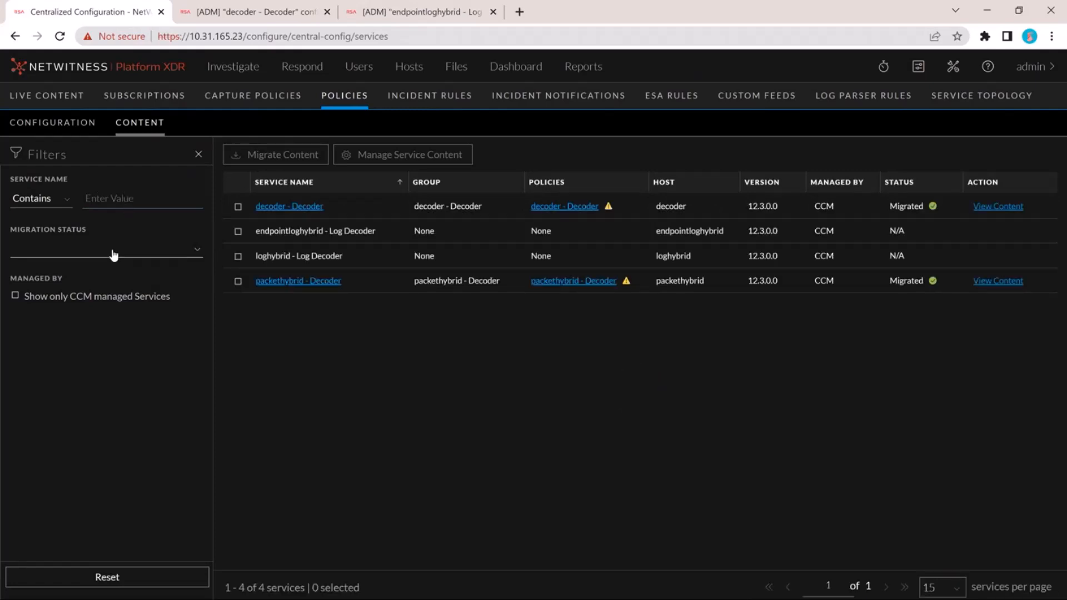
- Filter the services list by the Migrated migration status and separately by NA, clearing the filter after each
left_click(114, 255)
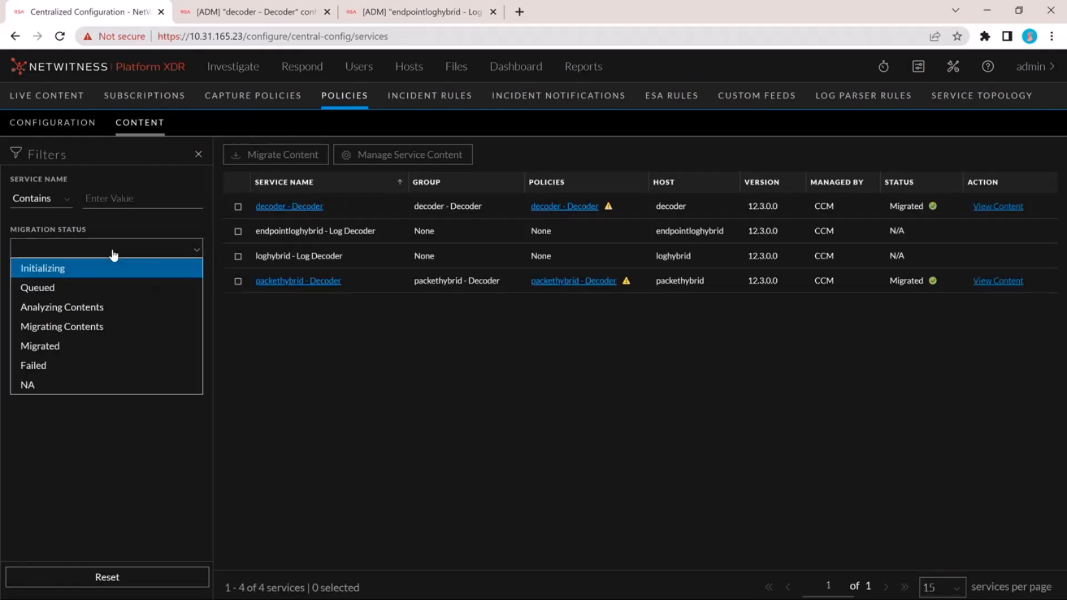
left_click(106, 348)
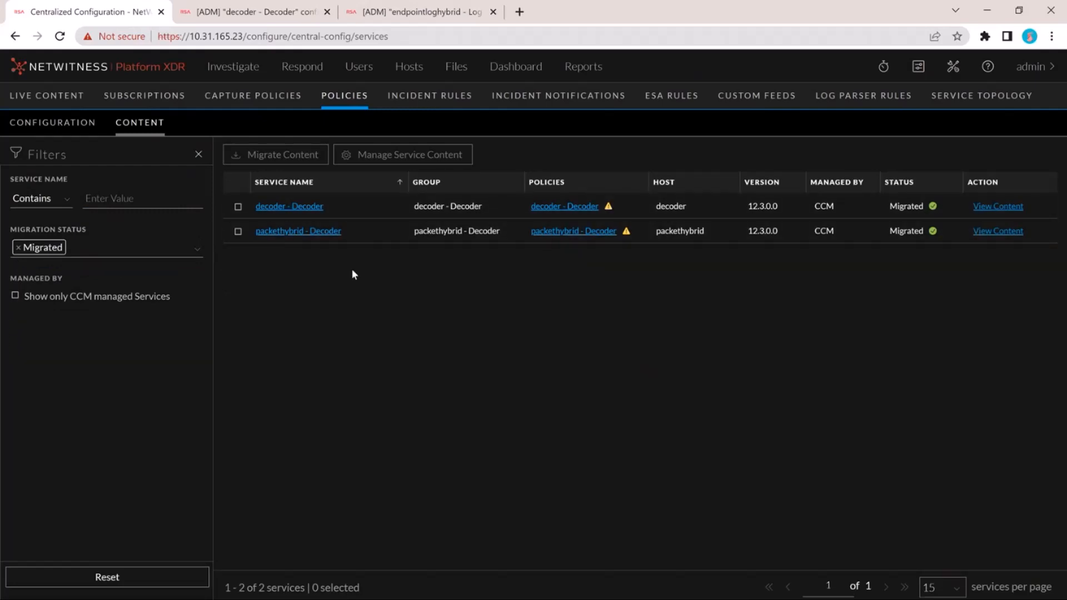
left_click(18, 247)
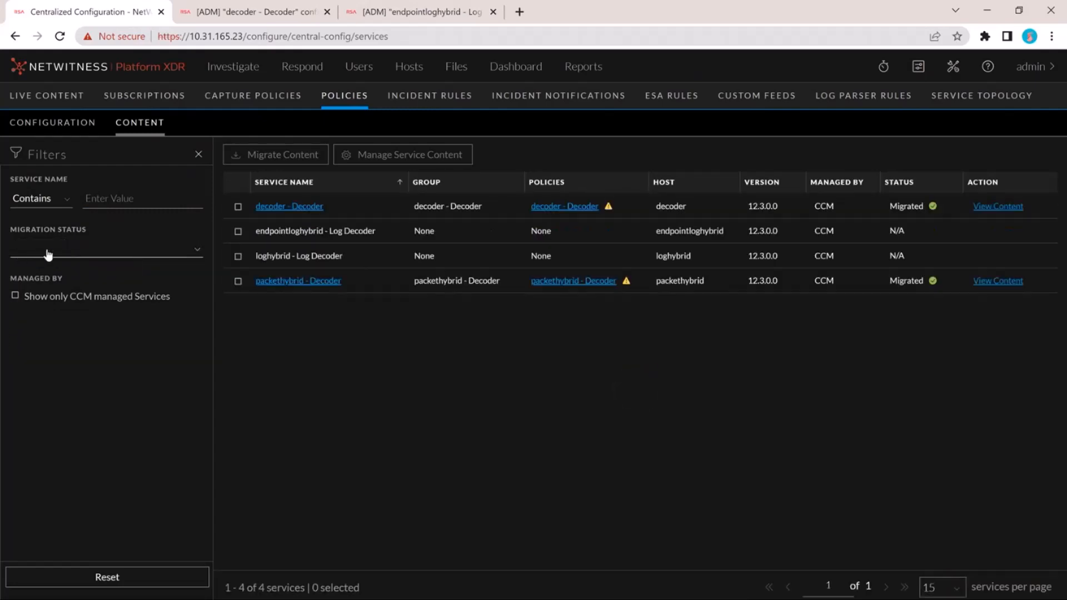
left_click(49, 253)
left_click(63, 383)
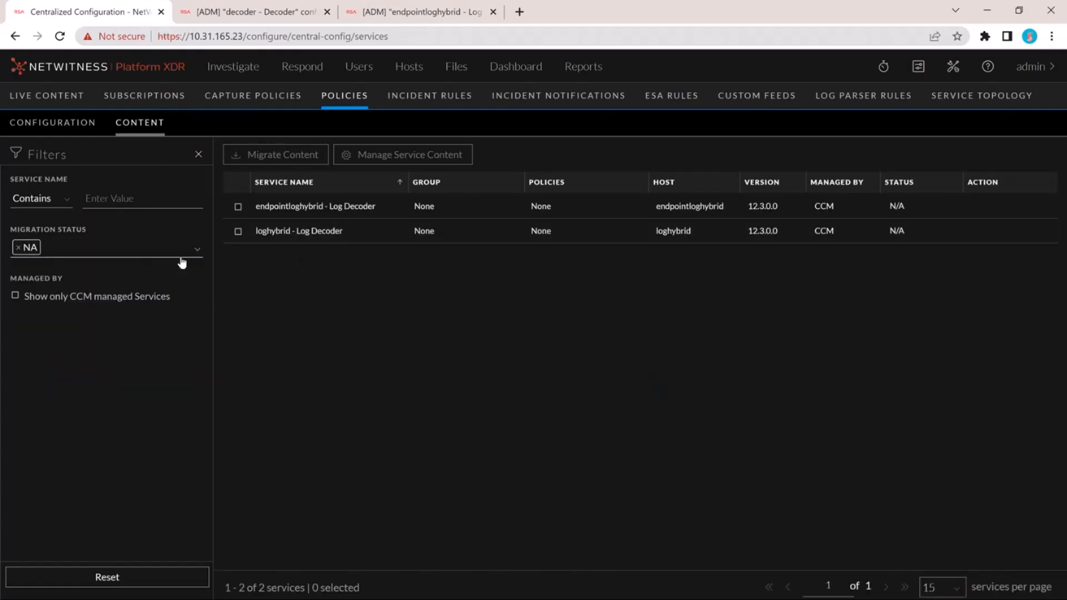
left_click(17, 250)
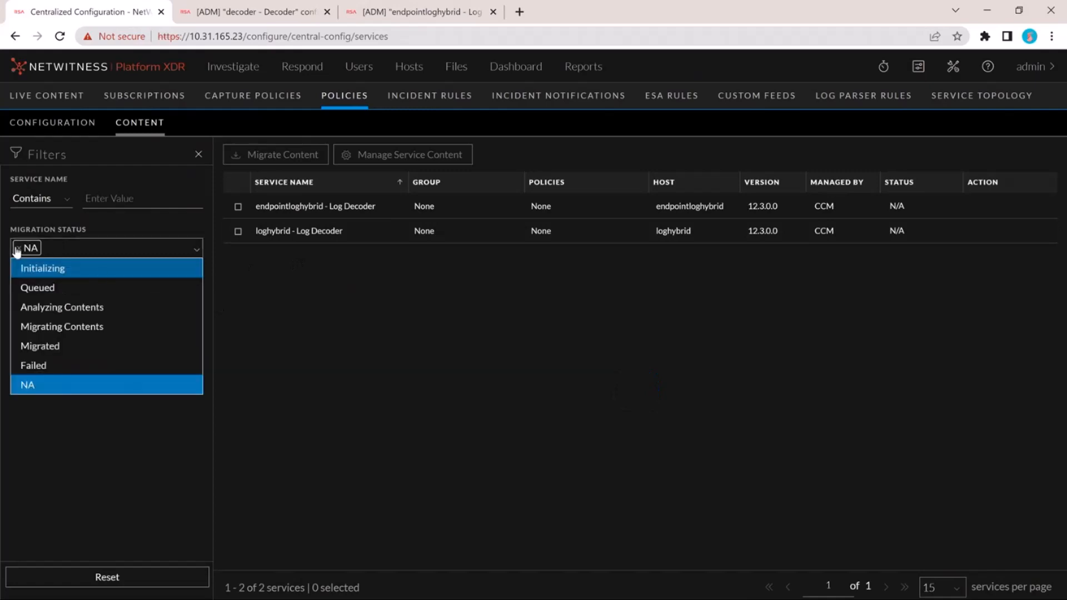
left_click(18, 248)
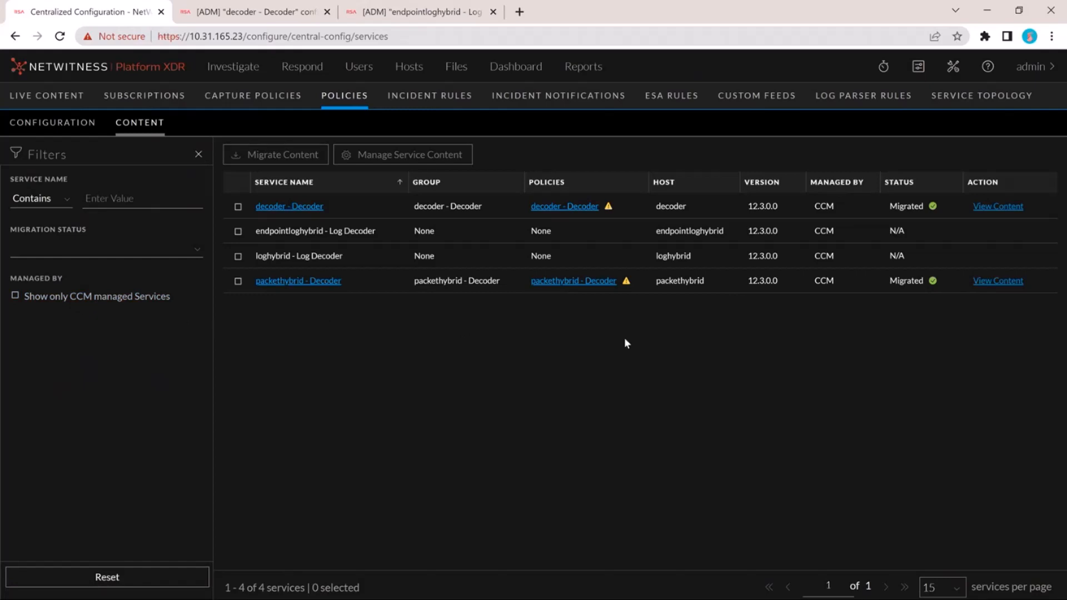
- Limit the services list to CCM managed services only, and remove that restriction
left_click(16, 295)
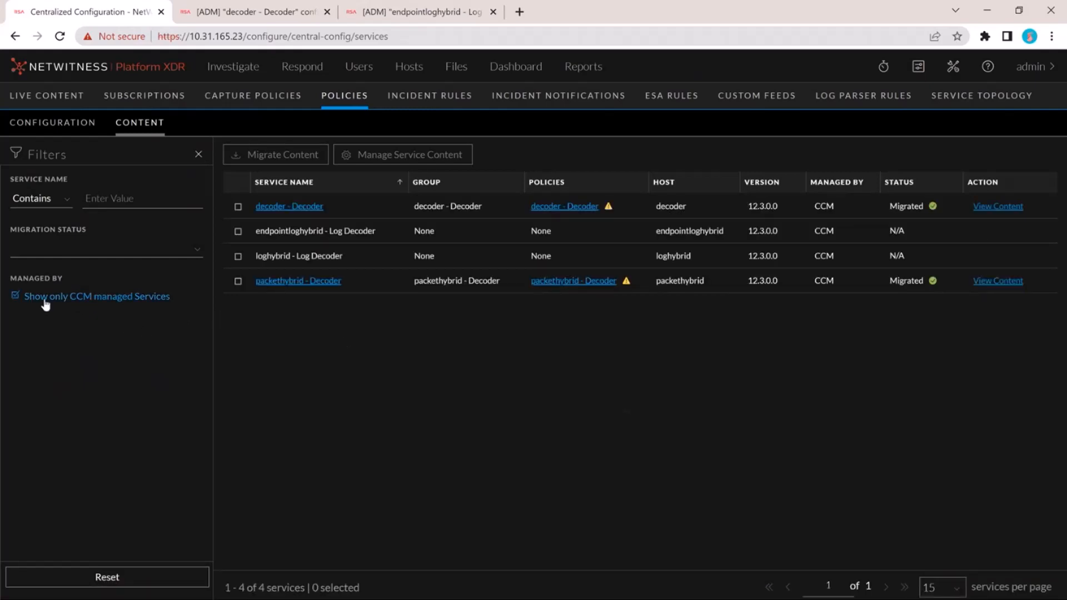
left_click(15, 296)
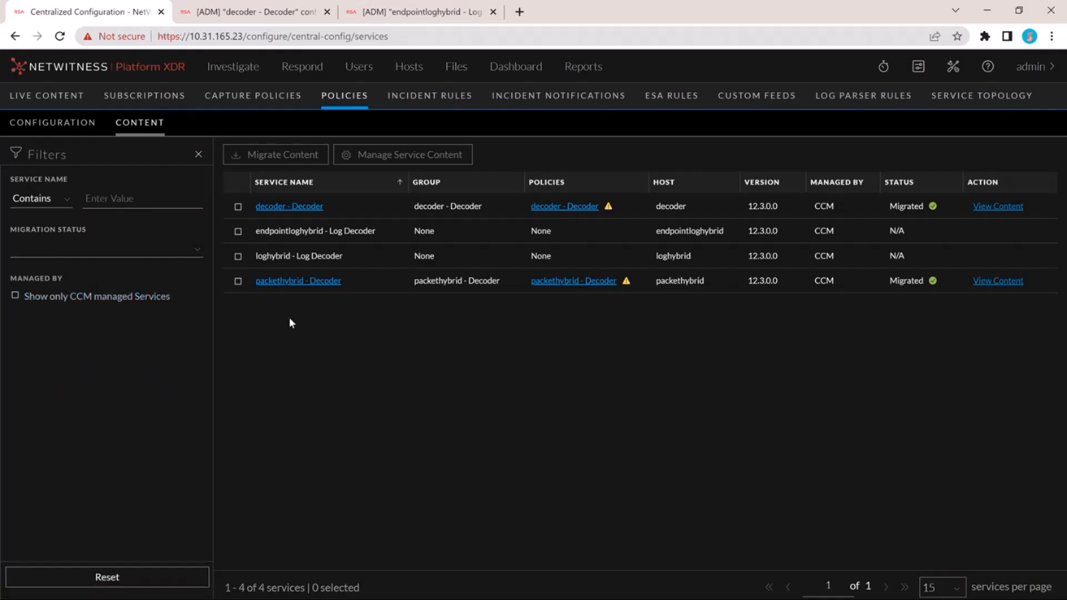
- Review the content management choice for the decoder - Decoder service, selecting No, and close it without saving
left_click(238, 207)
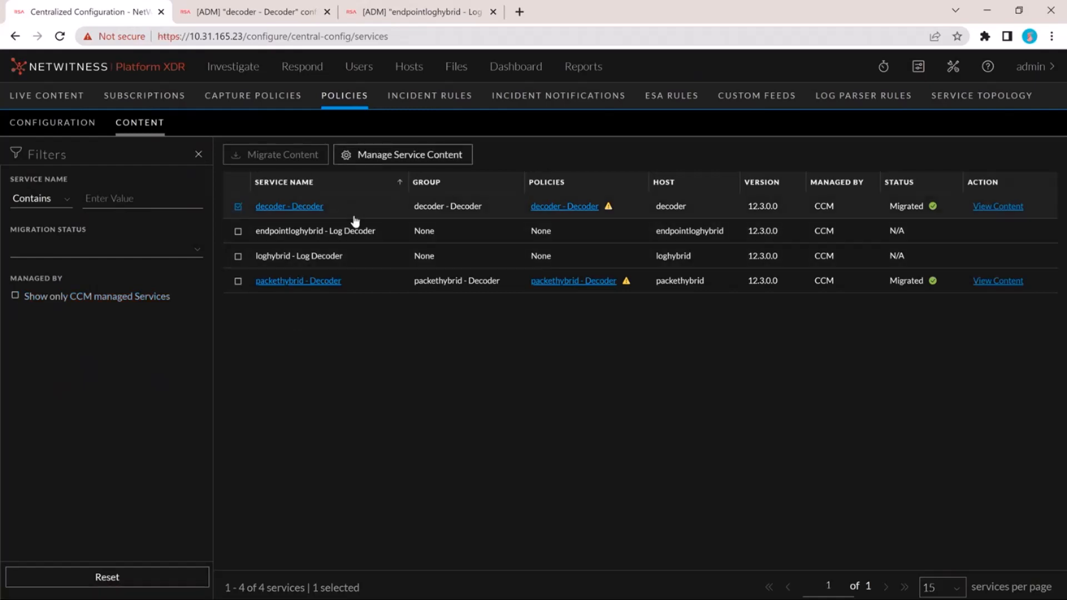
left_click(424, 162)
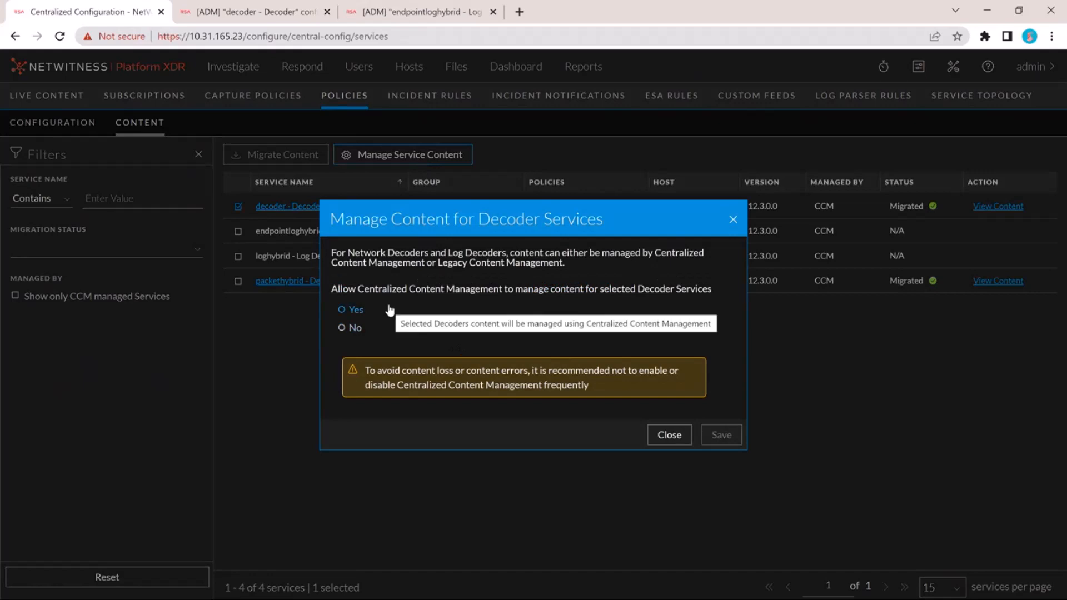
left_click(342, 329)
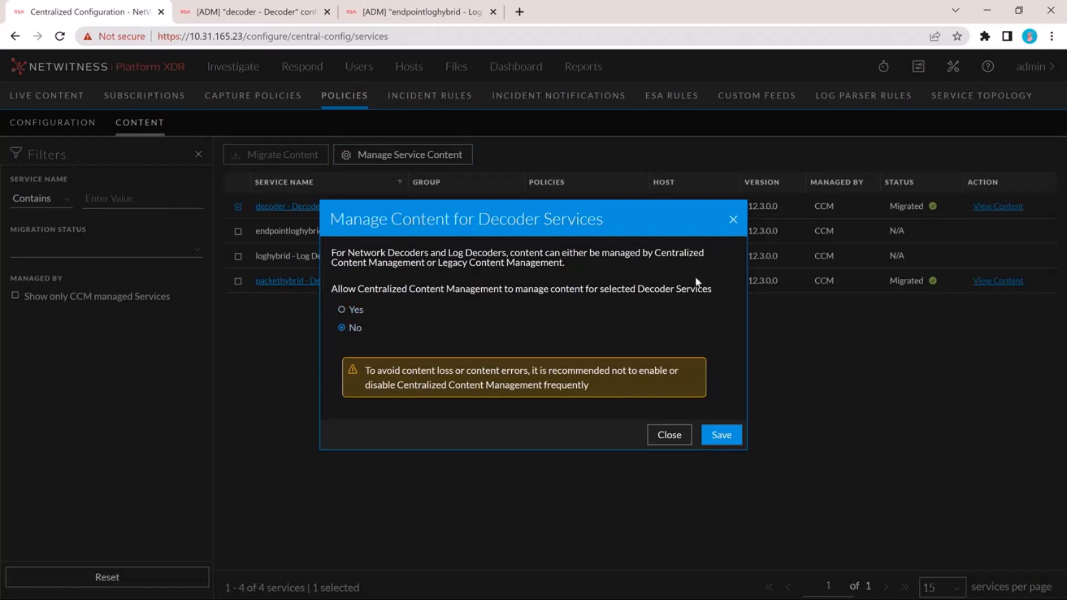
left_click(733, 221)
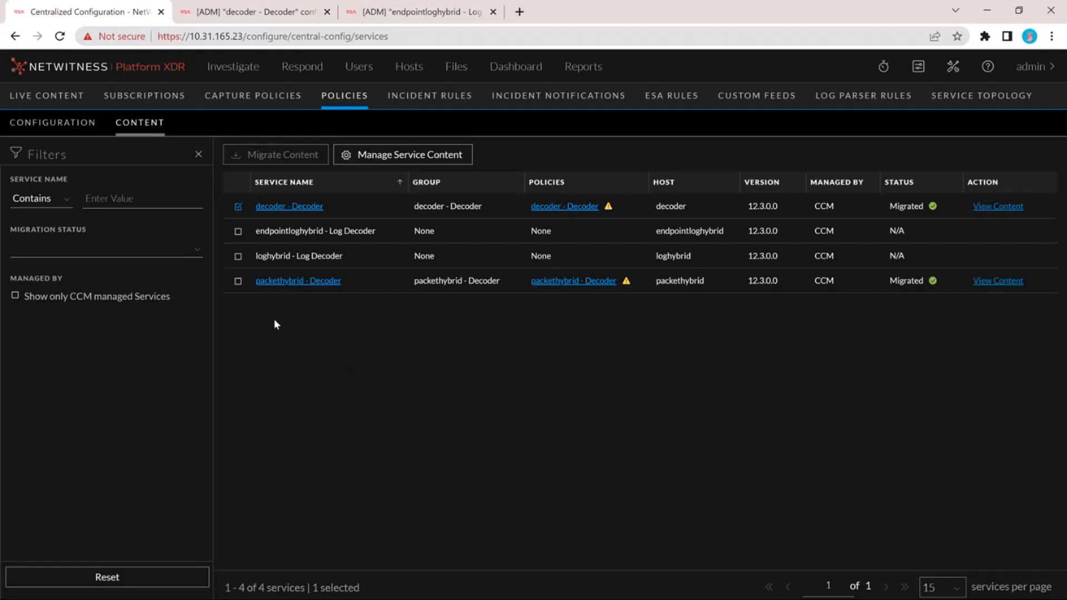
- Start a new content policy named policy1 from the policies list and proceed to its definition
left_click(198, 154)
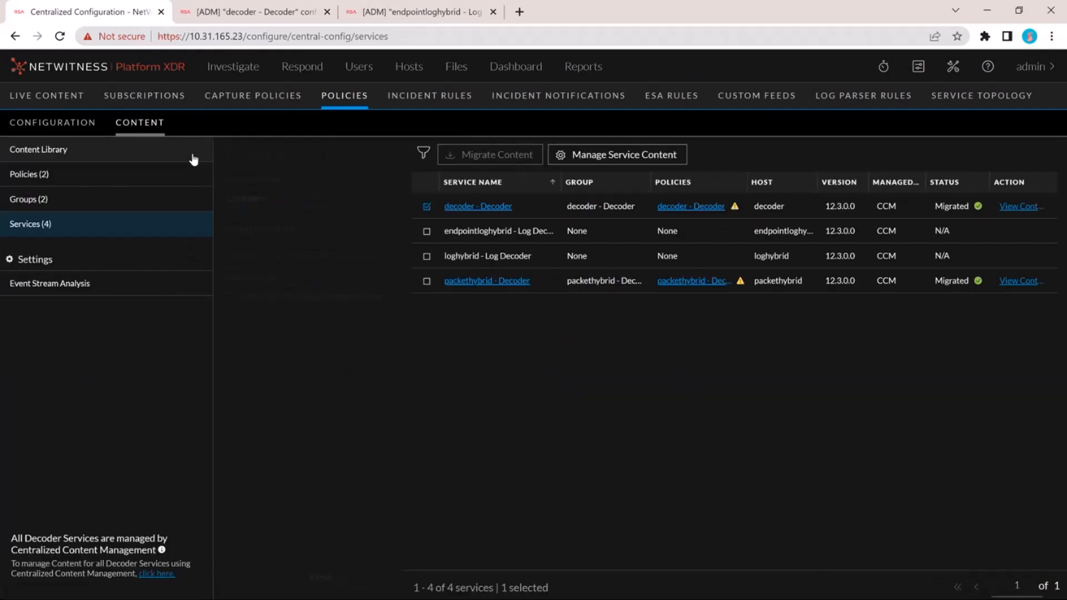
left_click(97, 177)
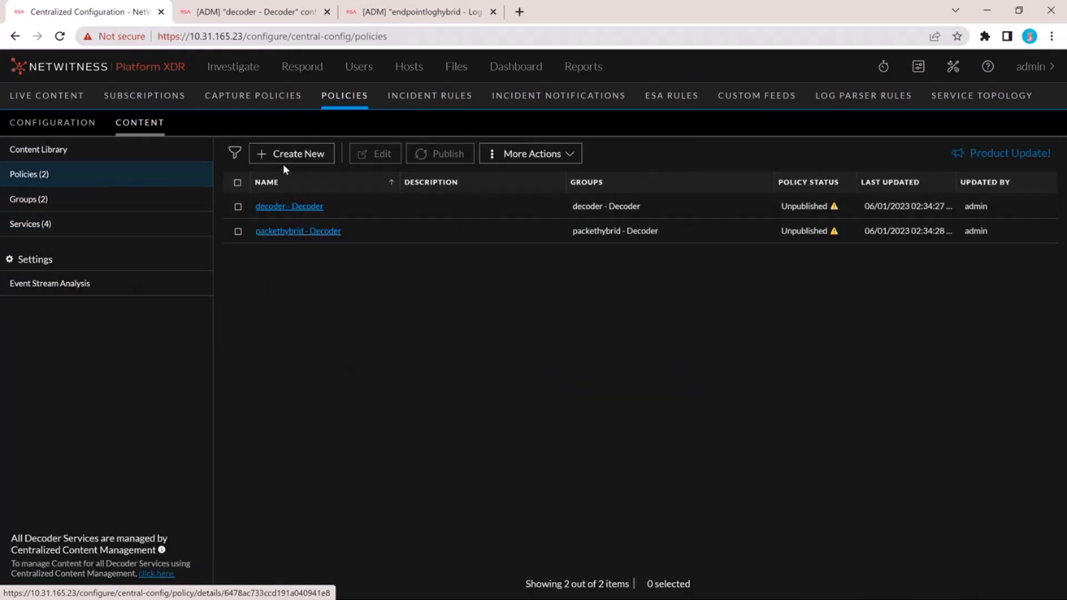
left_click(297, 157)
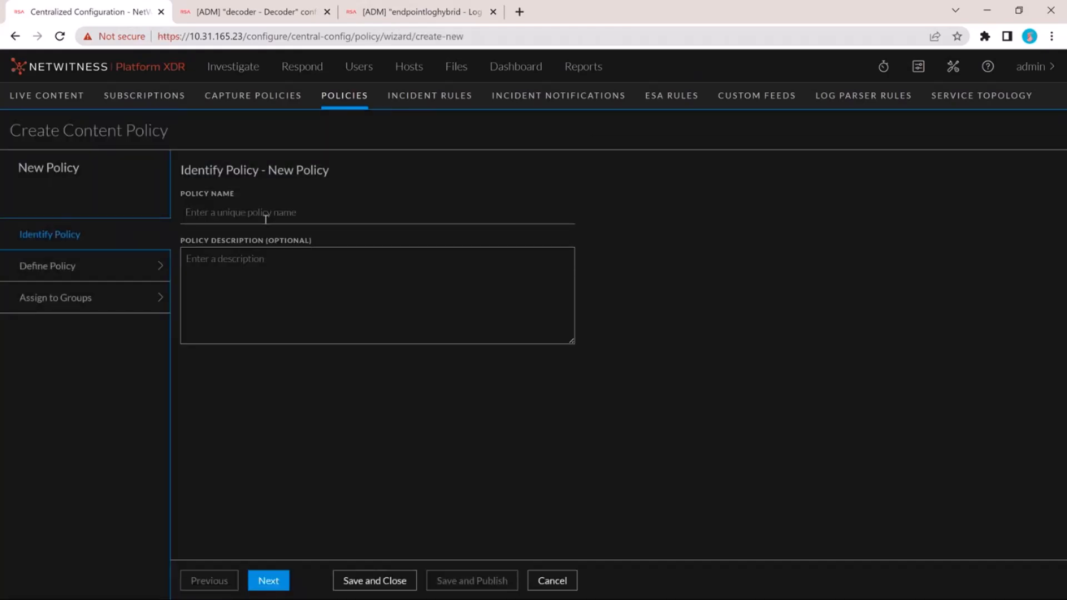
left_click(258, 212)
type("dolicy1")
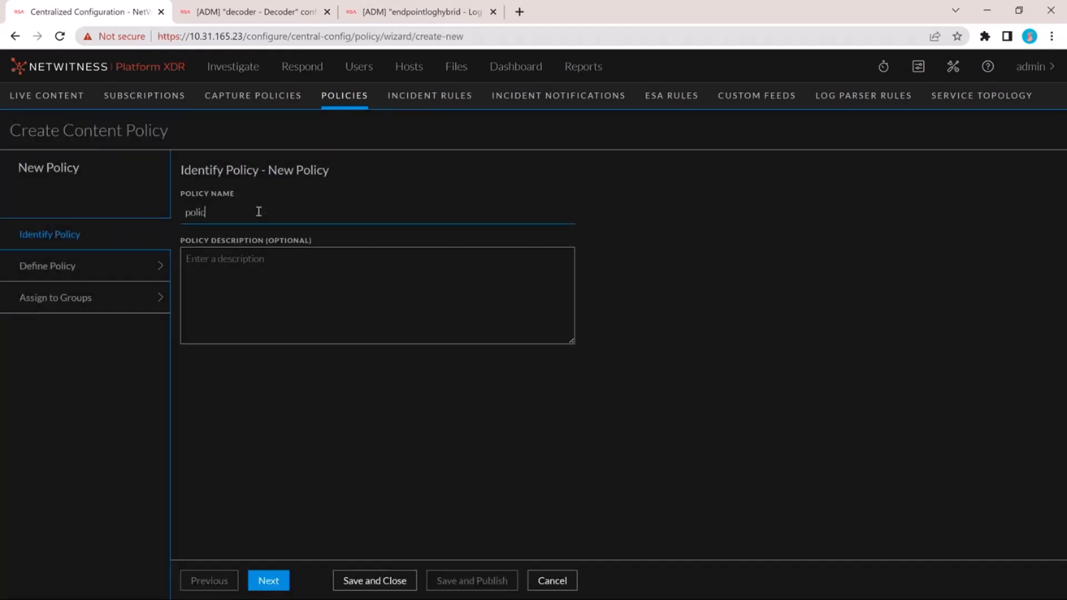
left_click(269, 581)
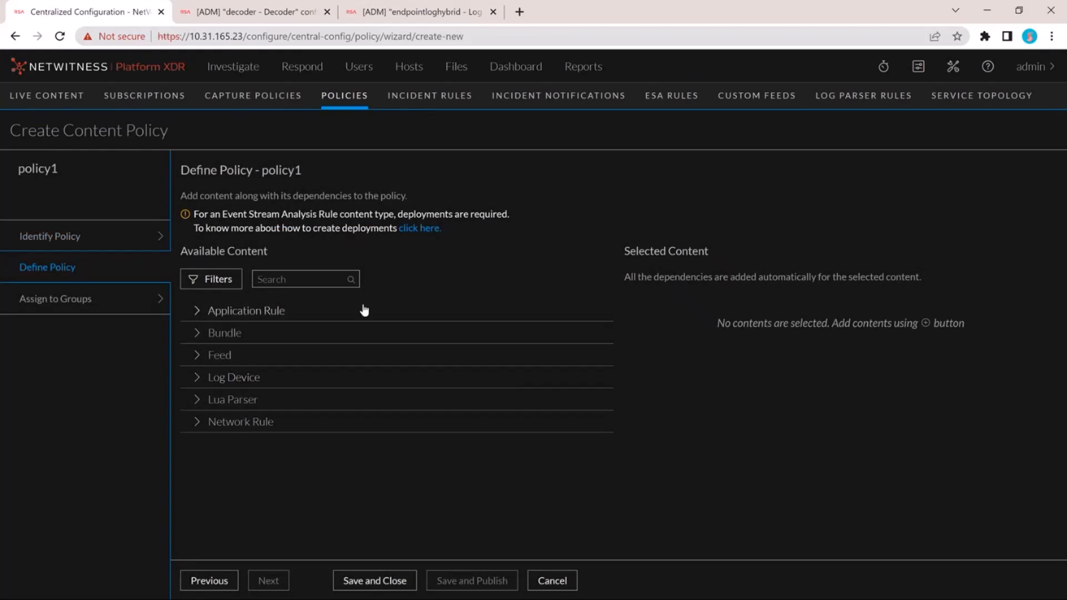
- Search the available content for "custom", add the custom1 application rule to policy1, and proceed to group assignment
left_click(286, 312)
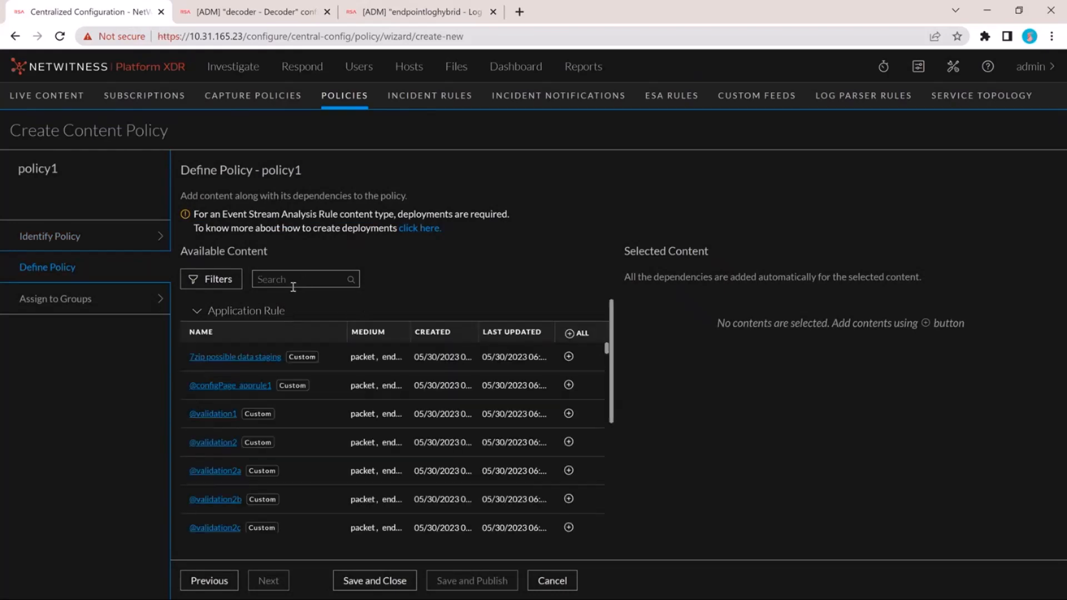
left_click(293, 286)
type("custom")
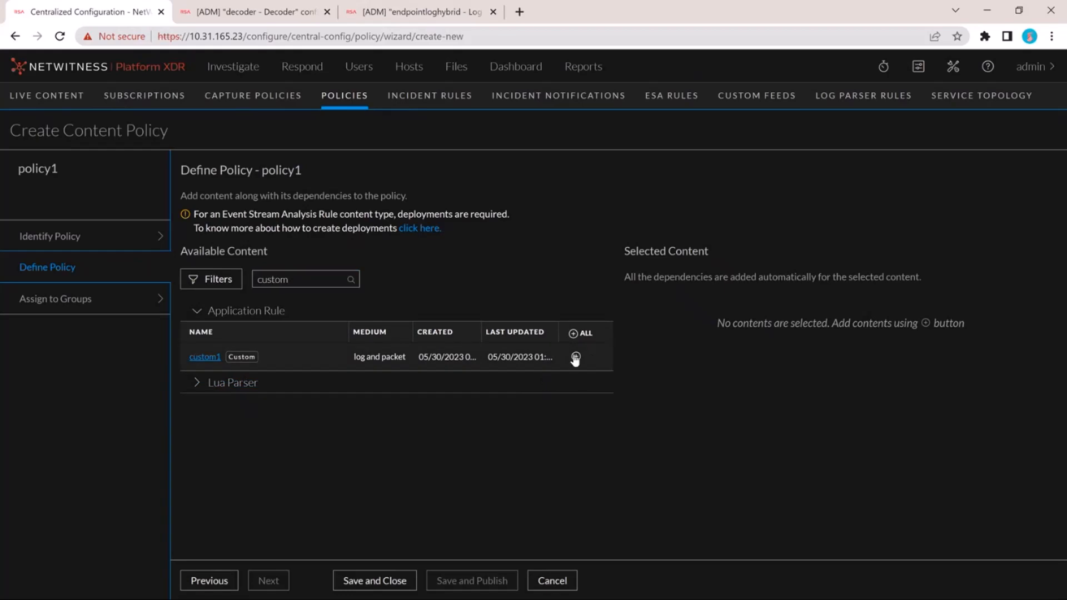
left_click(575, 356)
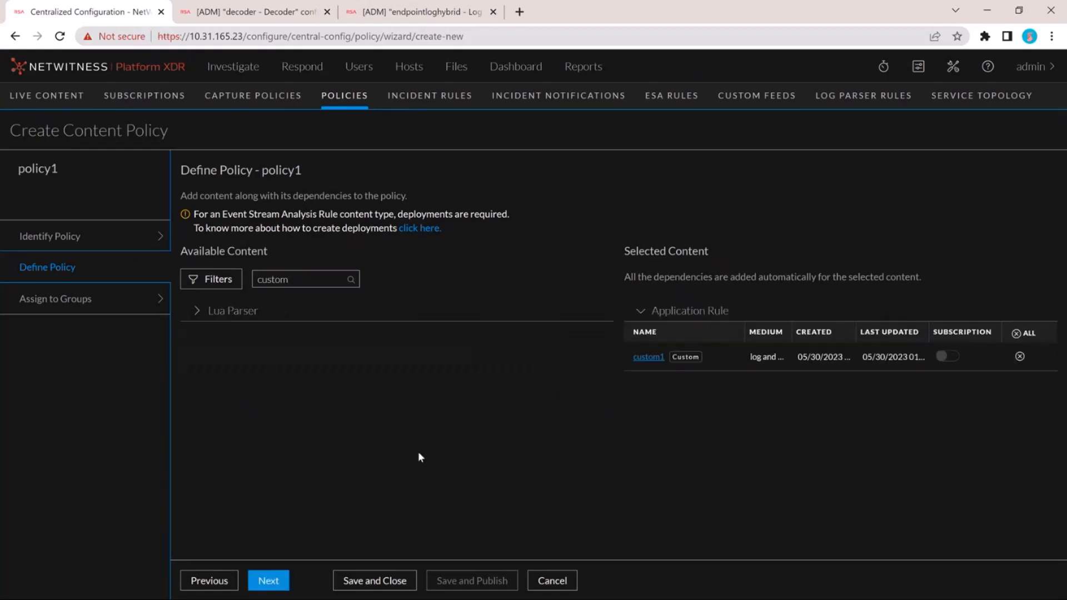
left_click(269, 580)
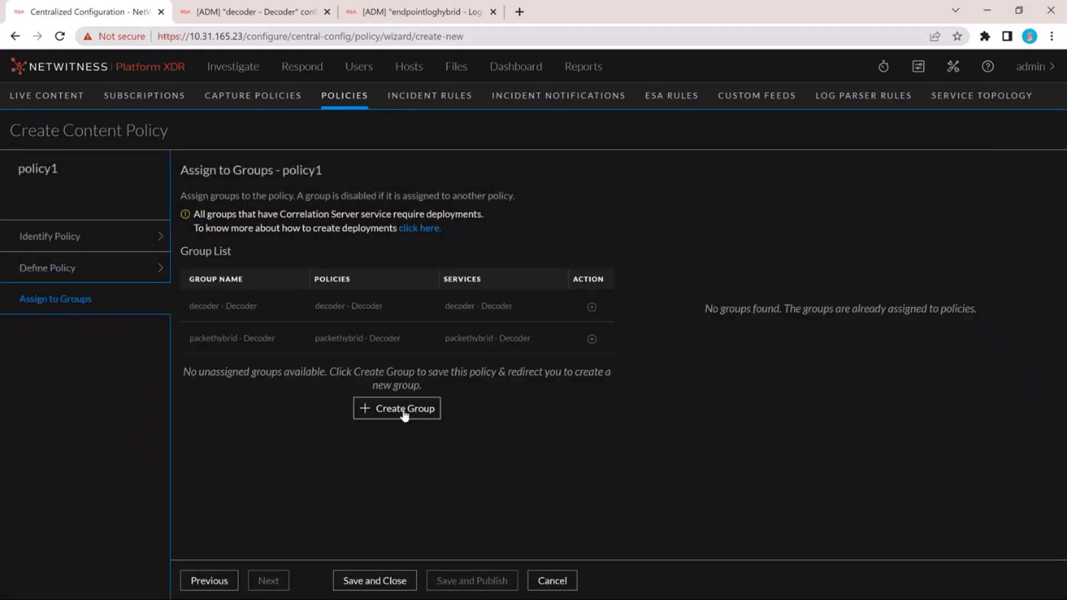
- Create a content group named group1 from the policy's group assignment, and add the endpointloghybrid - Log Decoder service to it
left_click(404, 411)
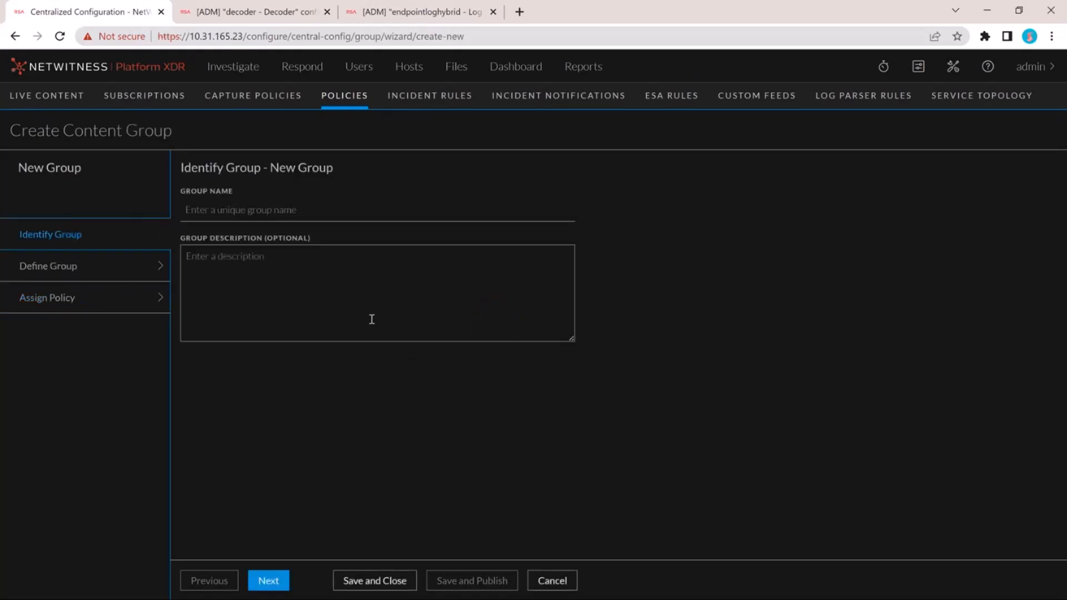
left_click(252, 216)
type("group1")
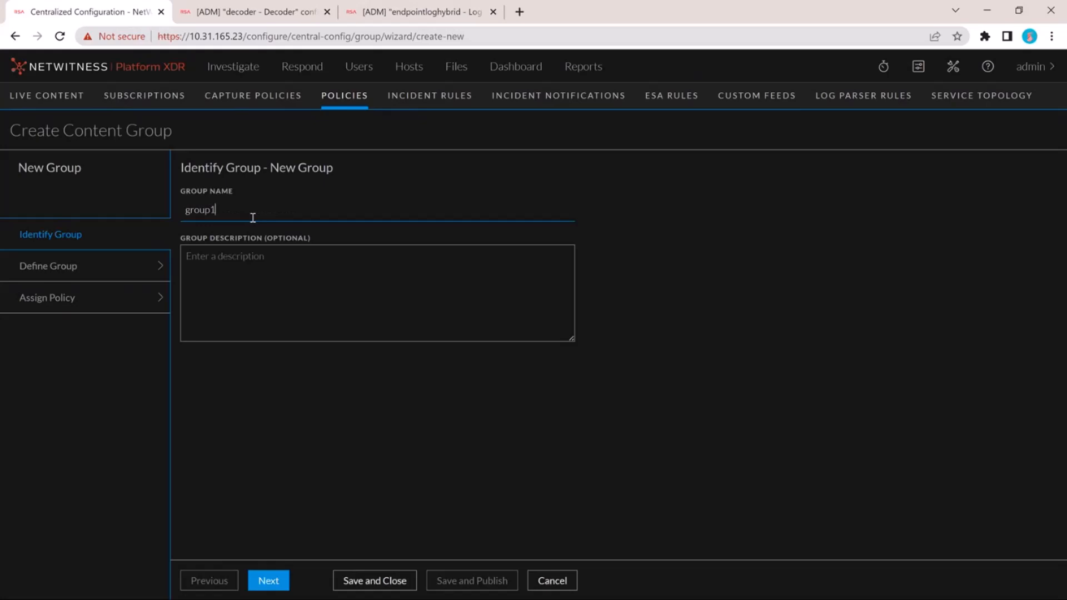
left_click(272, 580)
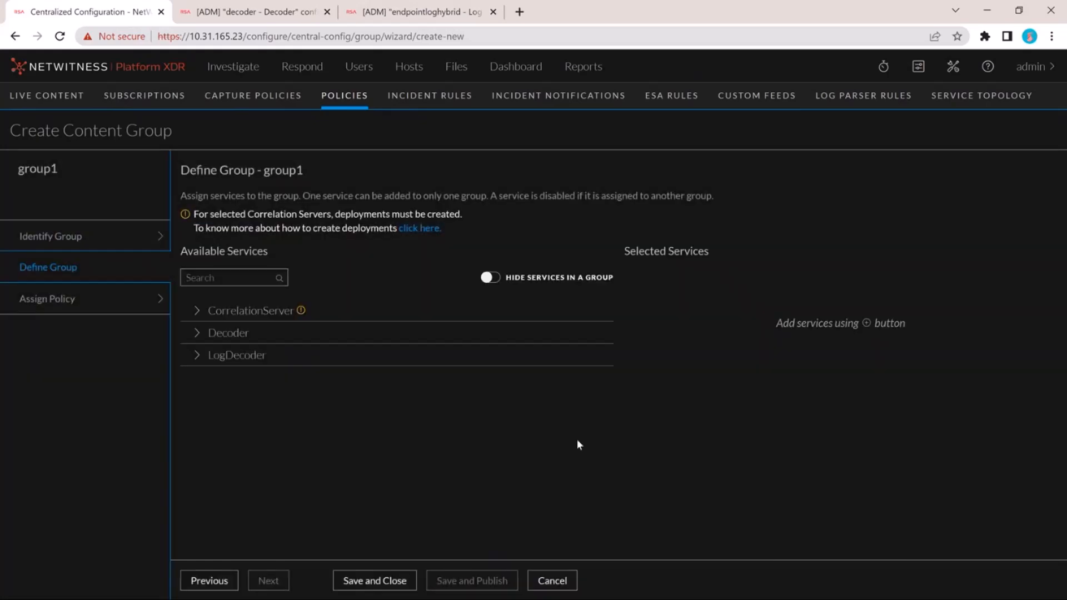
left_click(465, 356)
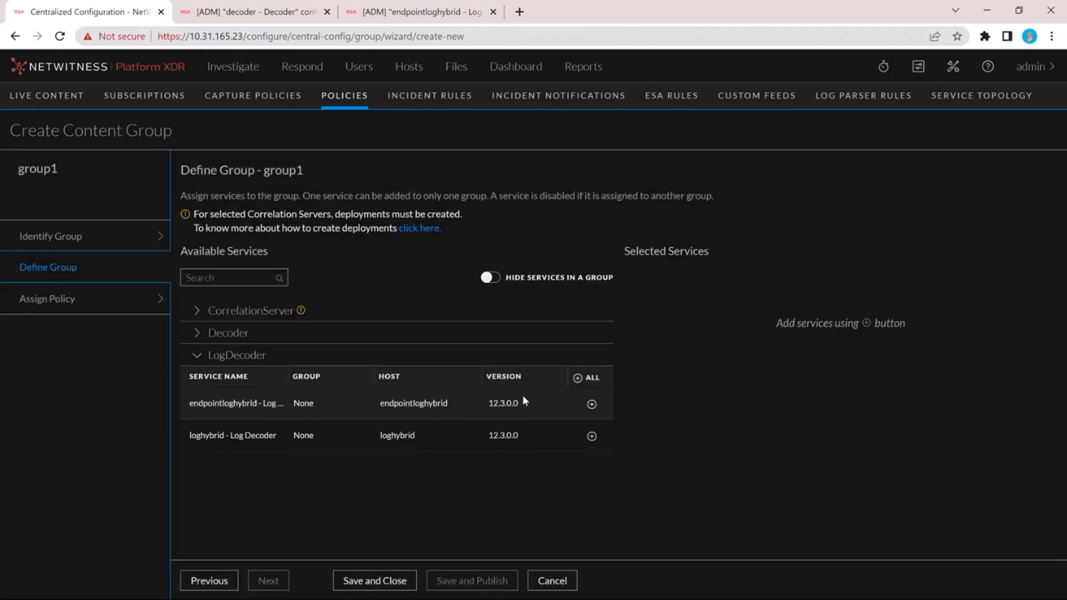
left_click(591, 404)
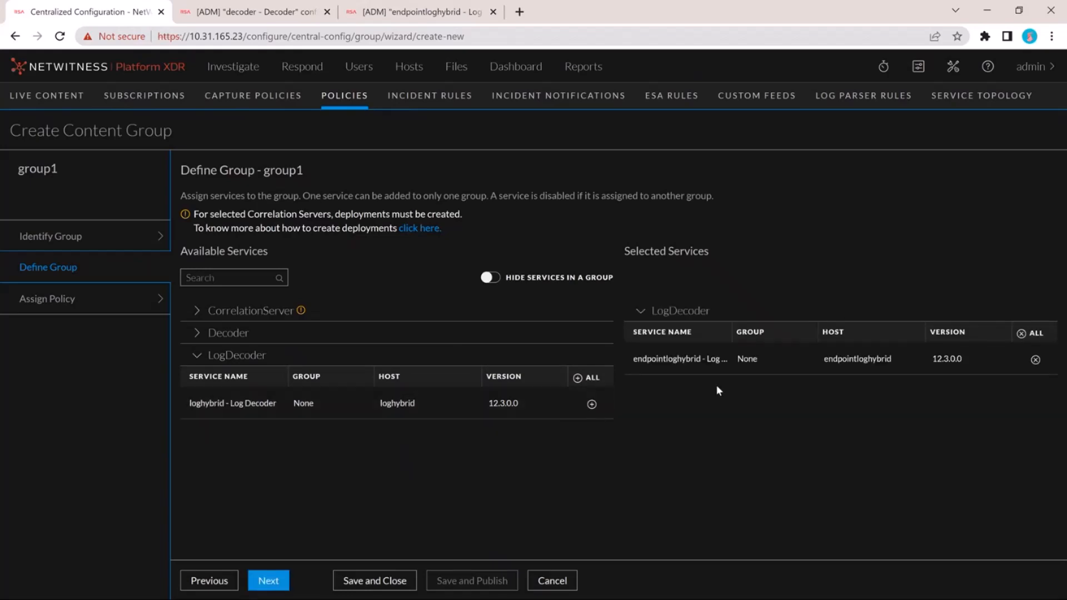
- Assign policy1 to group1, and save and publish the group
left_click(270, 580)
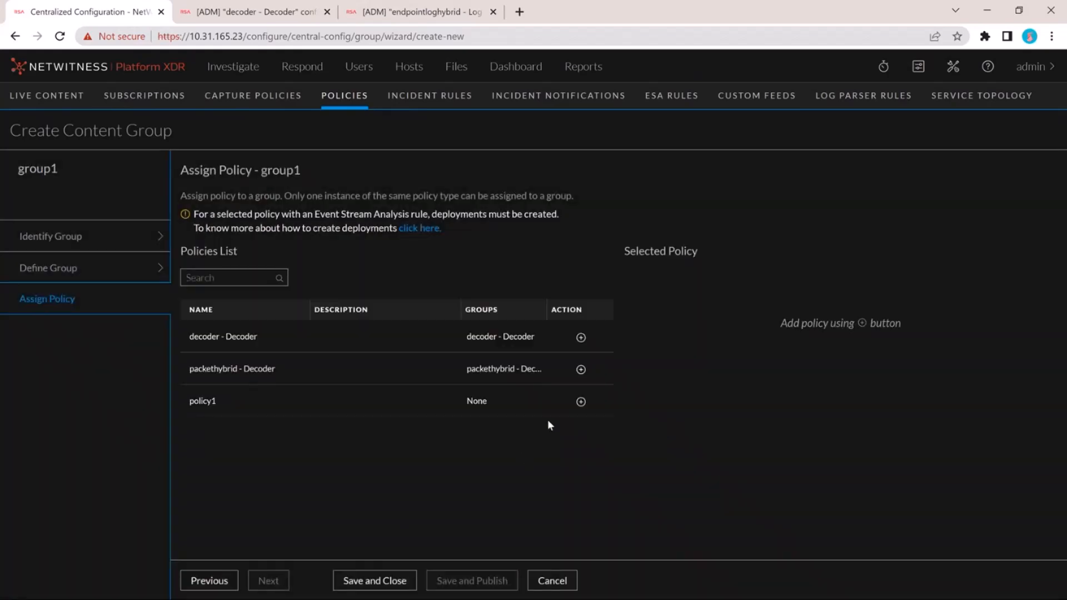
left_click(581, 401)
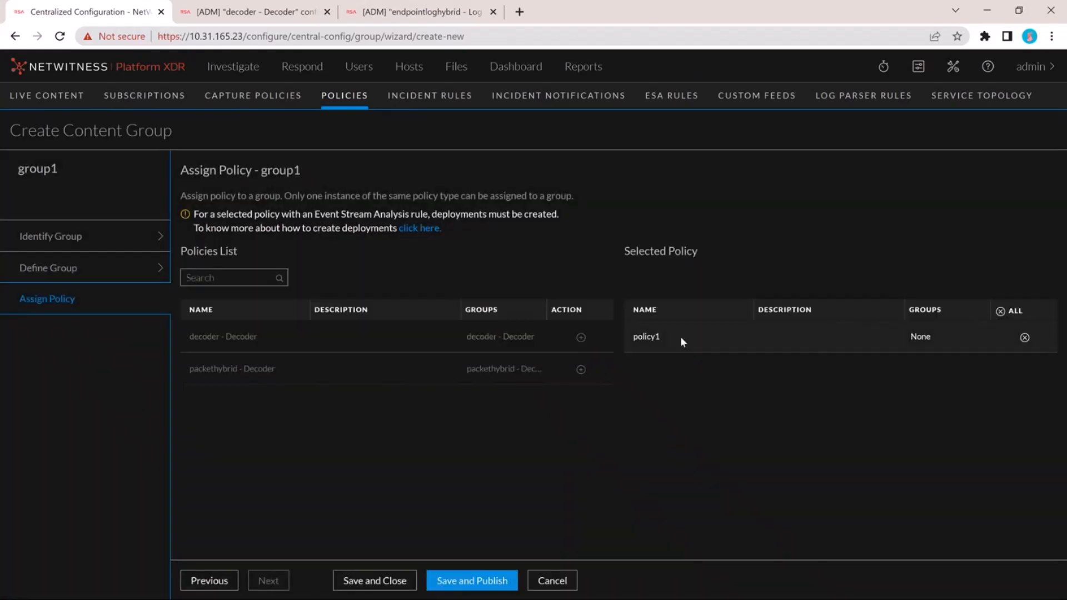
left_click(455, 581)
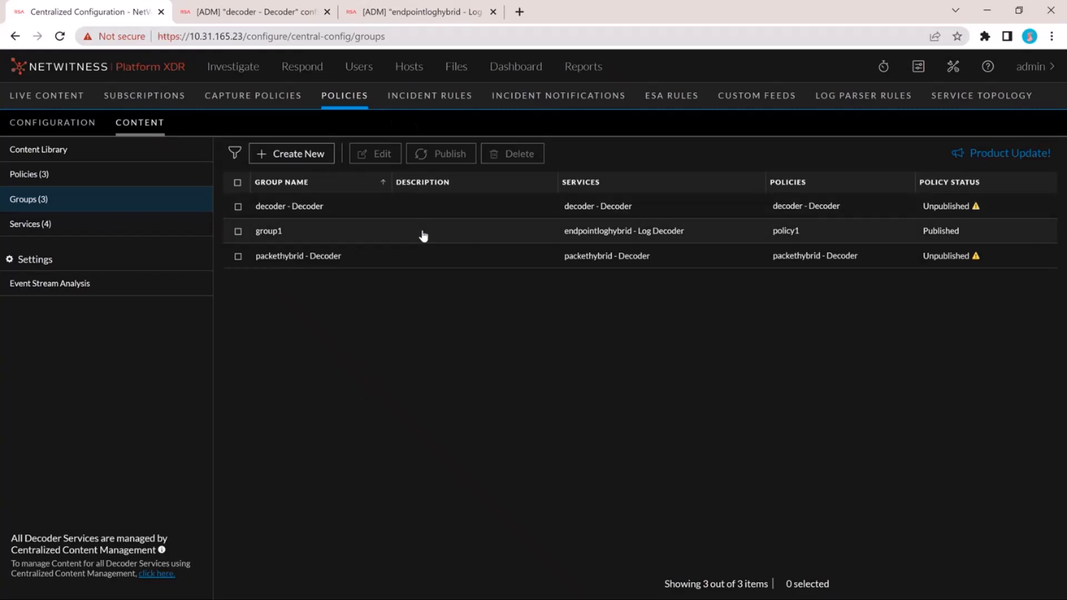
- View the application rules in the endpointloghybrid - Log Decoder service configuration
left_click(428, 11)
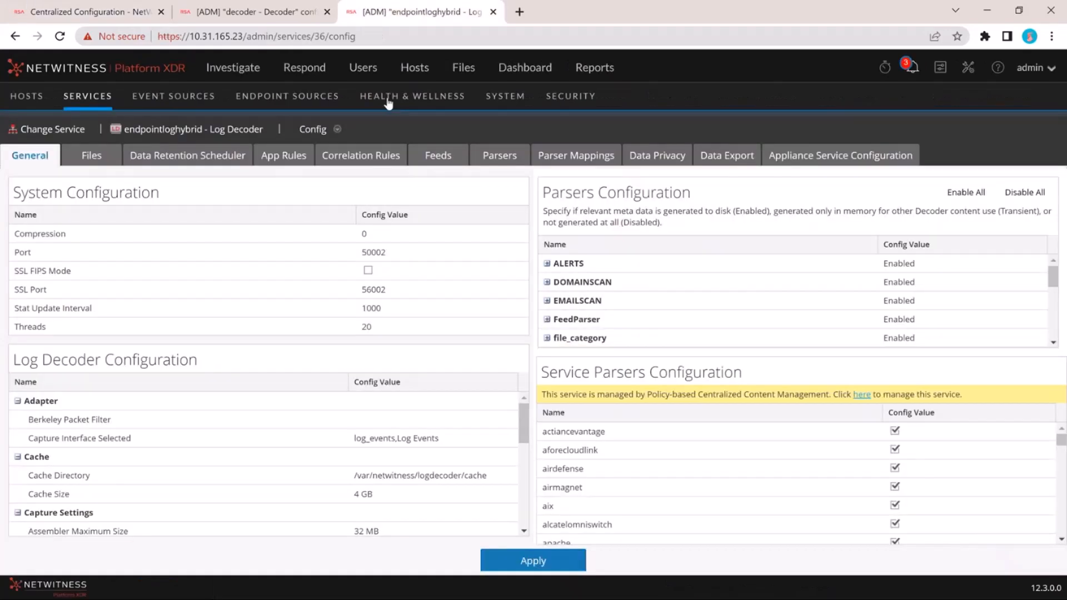
left_click(269, 160)
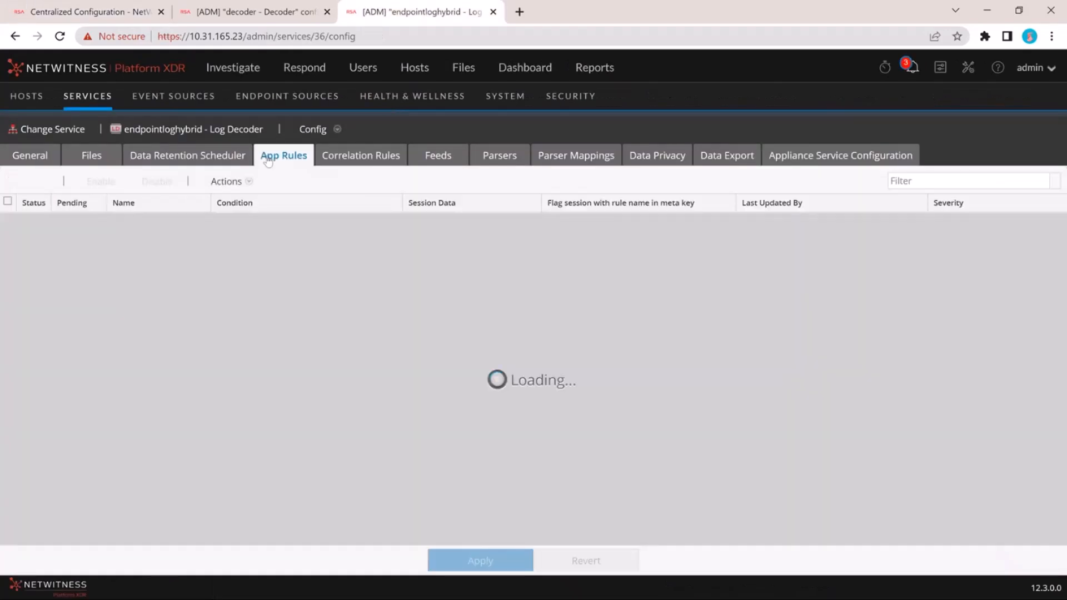